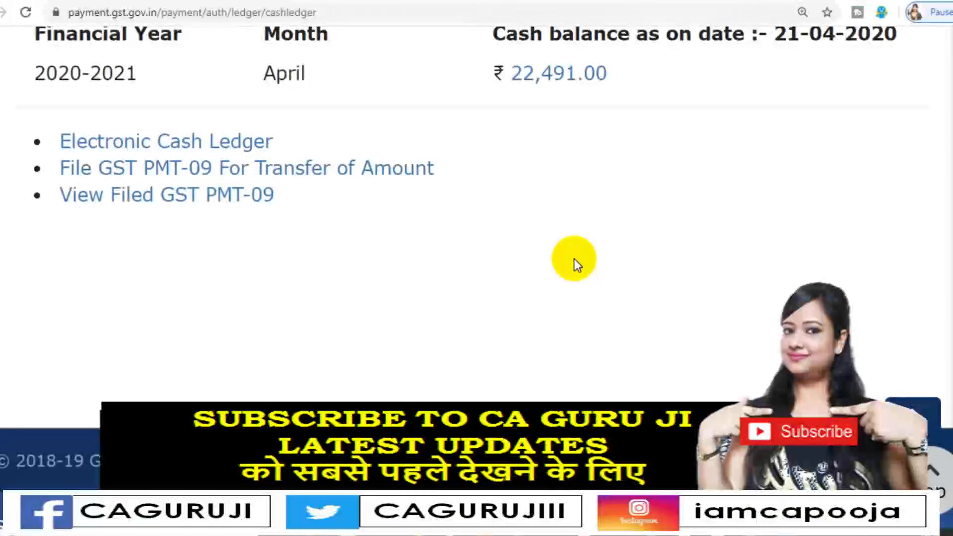
# Switch to the Returns dashboard page and bring up the portal's Ledgers services
pyautogui.click(543, 0)
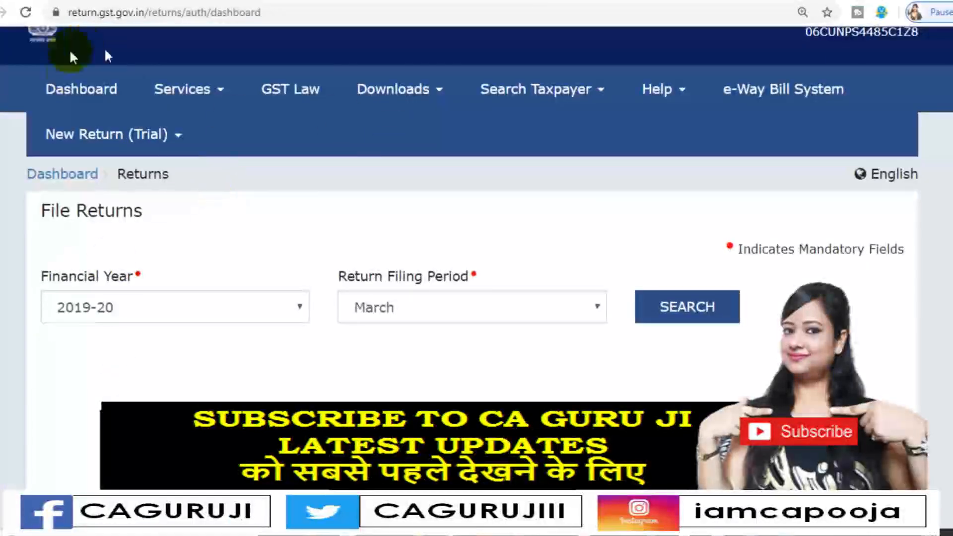
pyautogui.click(203, 94)
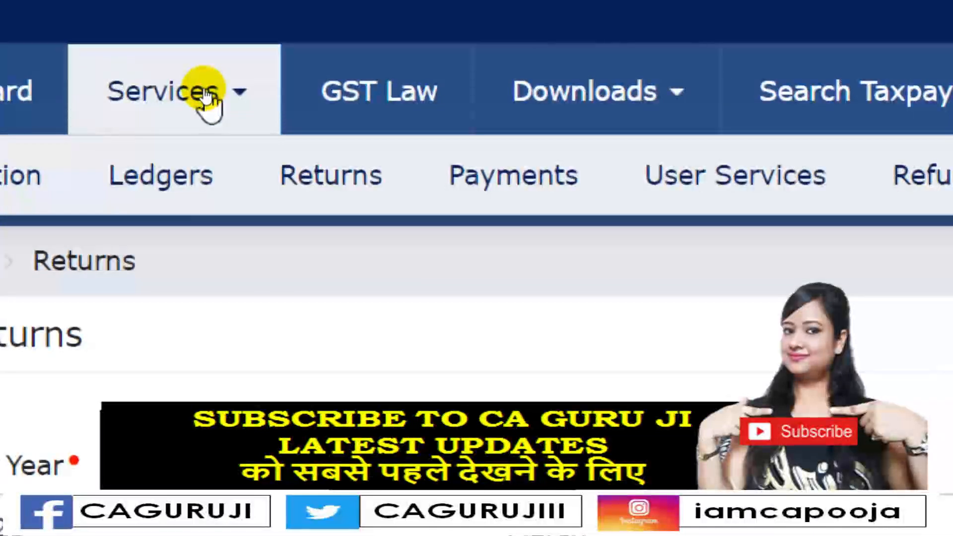
pyautogui.moveTo(185, 191)
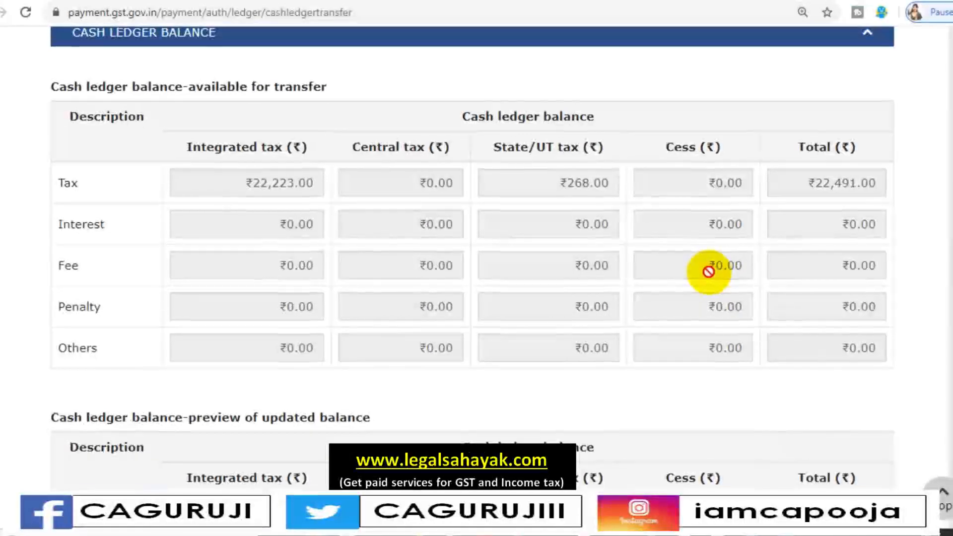
# In the new transfer record, choose IGST as the source major head and Tax as its minor head
pyautogui.scroll(-5, 708, 271)
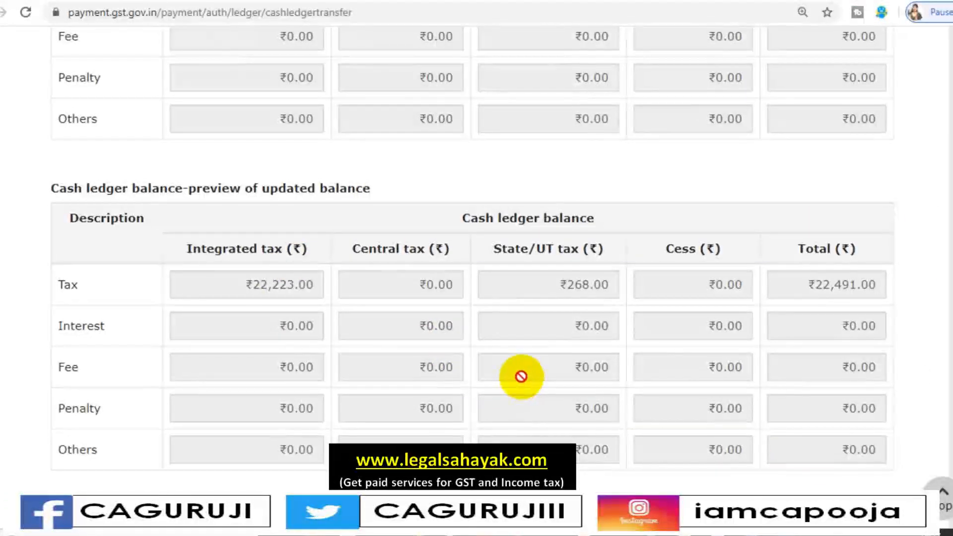
pyautogui.scroll(-3, 521, 377)
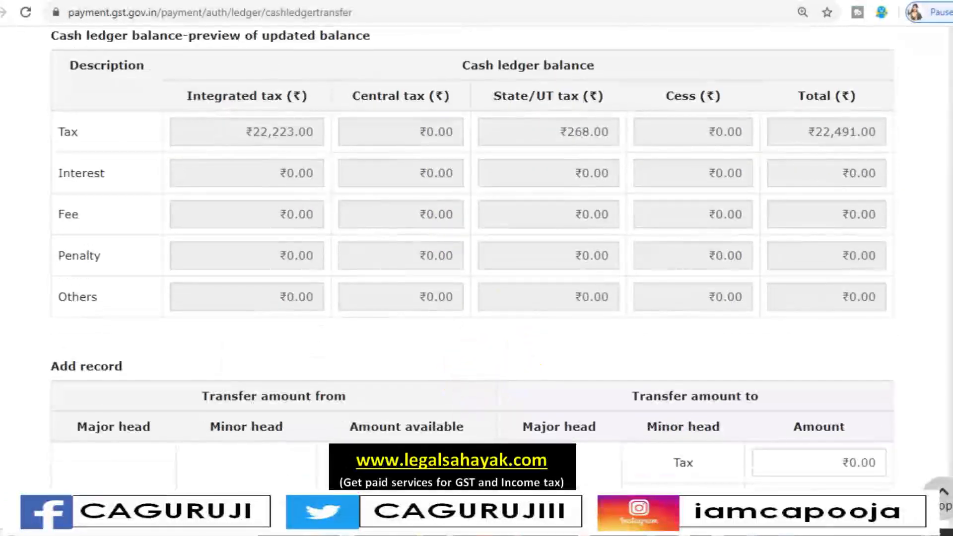
pyautogui.scroll(-3, 521, 377)
pyautogui.scroll(4, 521, 377)
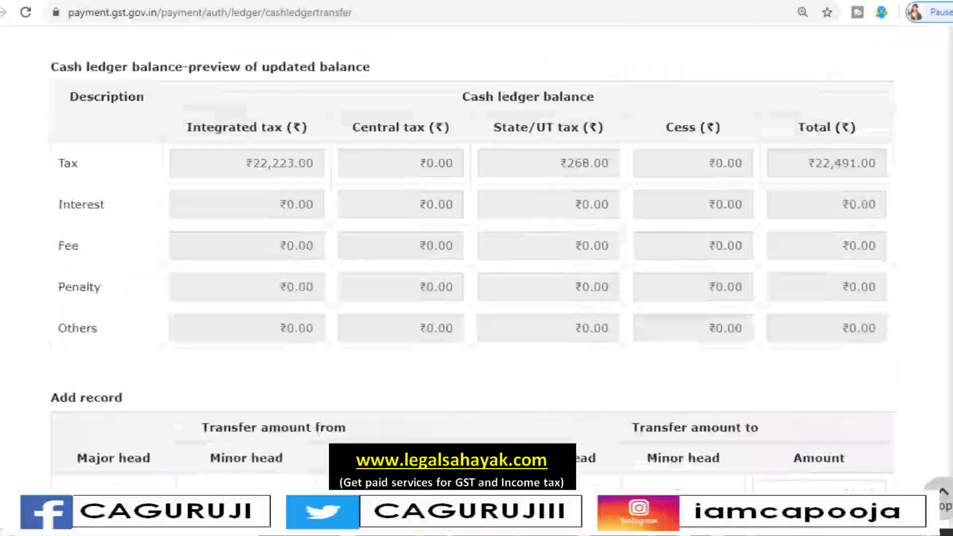
pyautogui.scroll(1, 477, 268)
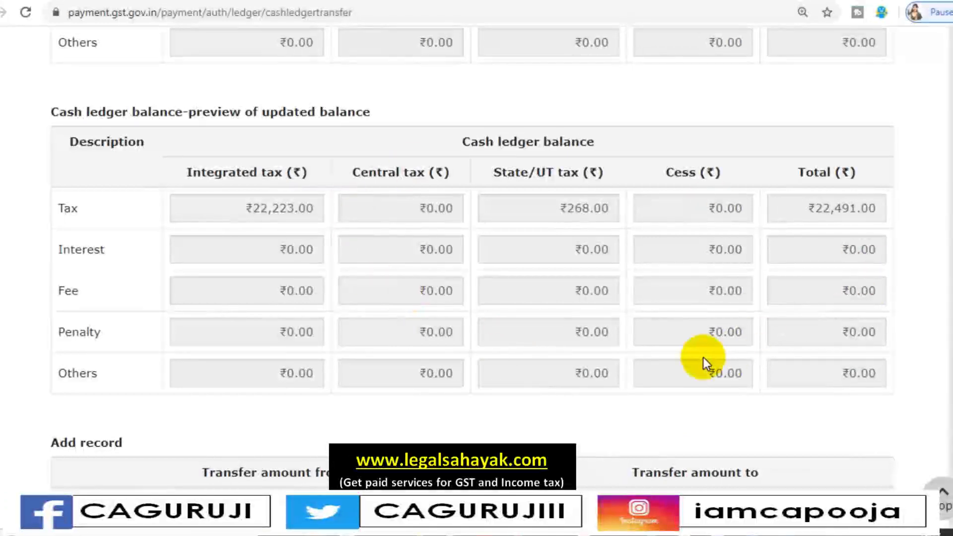
pyautogui.scroll(-6, 703, 358)
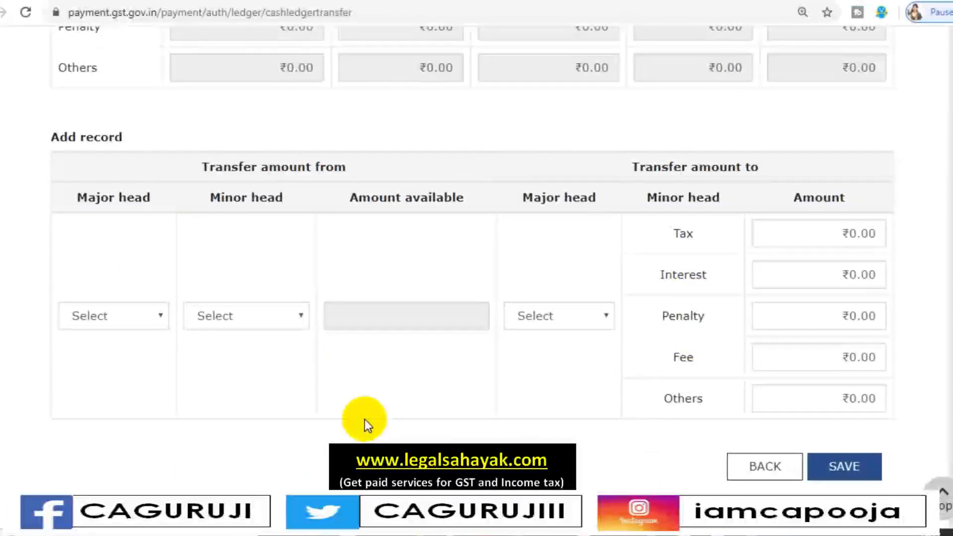
pyautogui.click(127, 320)
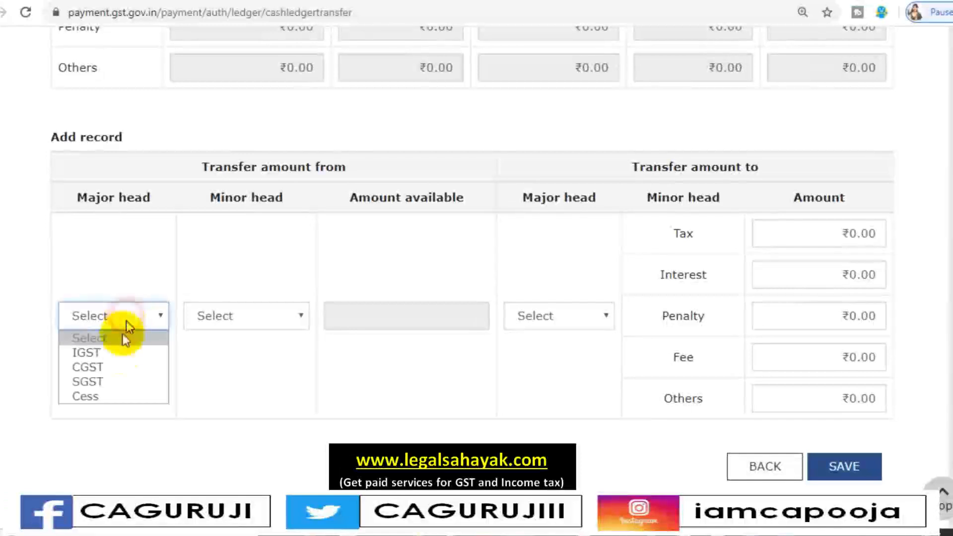
pyautogui.click(120, 356)
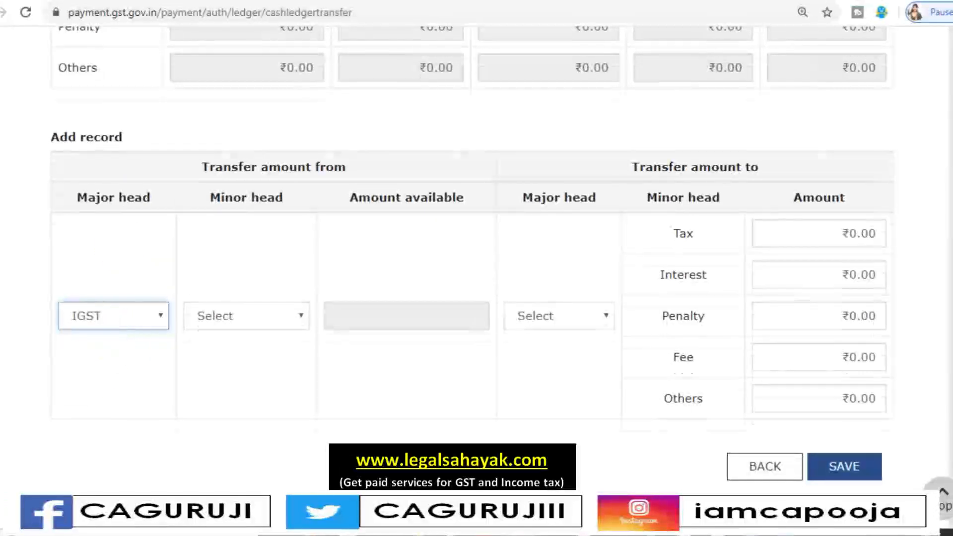
pyautogui.scroll(12, 341, 432)
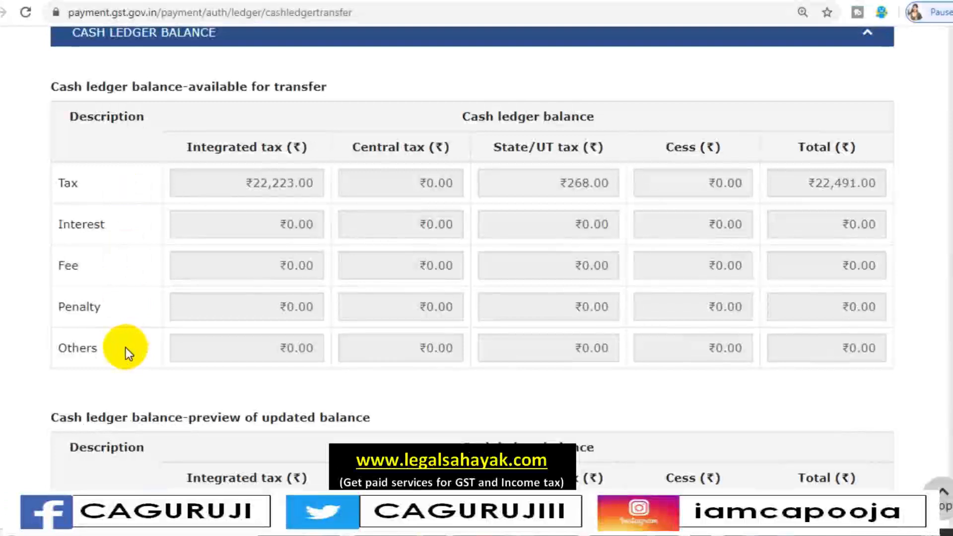
pyautogui.scroll(-14, 126, 348)
pyautogui.click(253, 240)
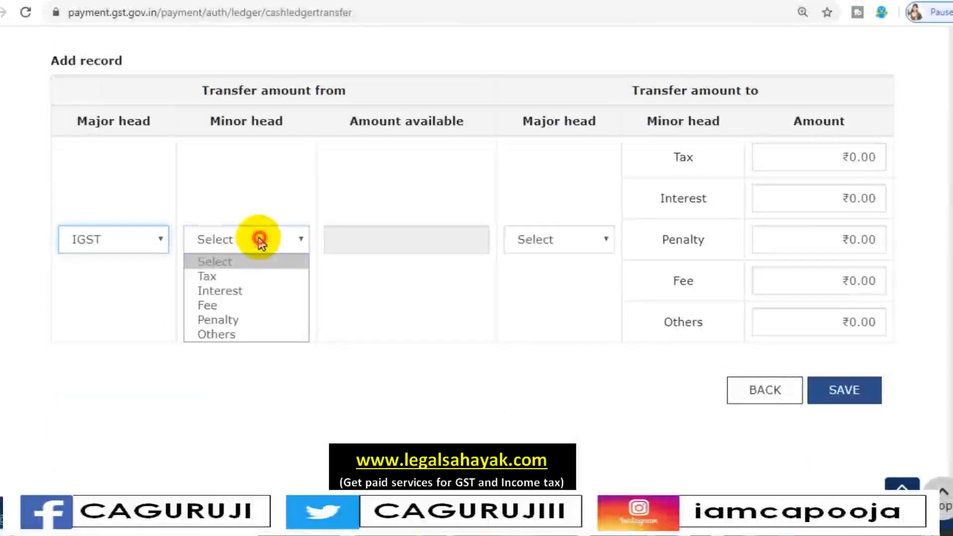
pyautogui.click(245, 277)
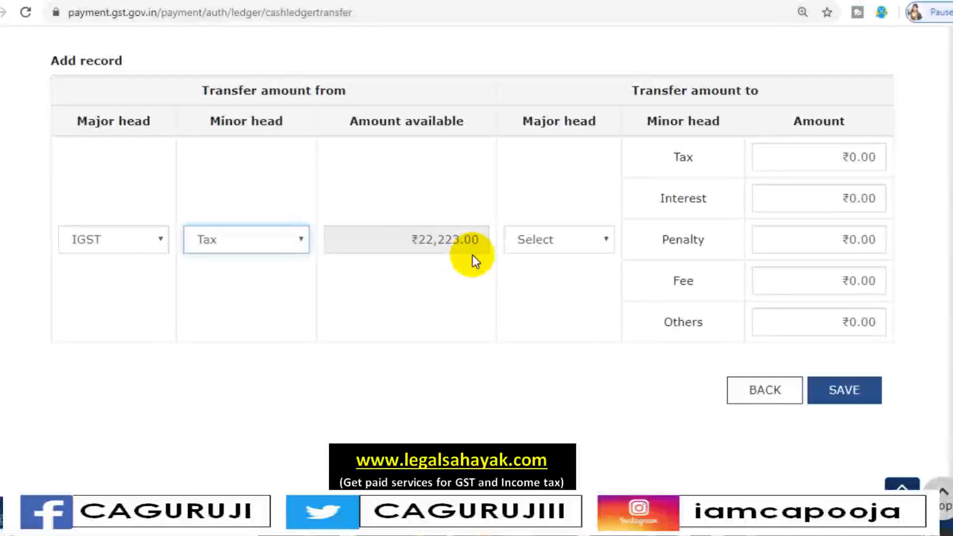
# Set the major head that receives the transferred amount to CGST
pyautogui.click(565, 245)
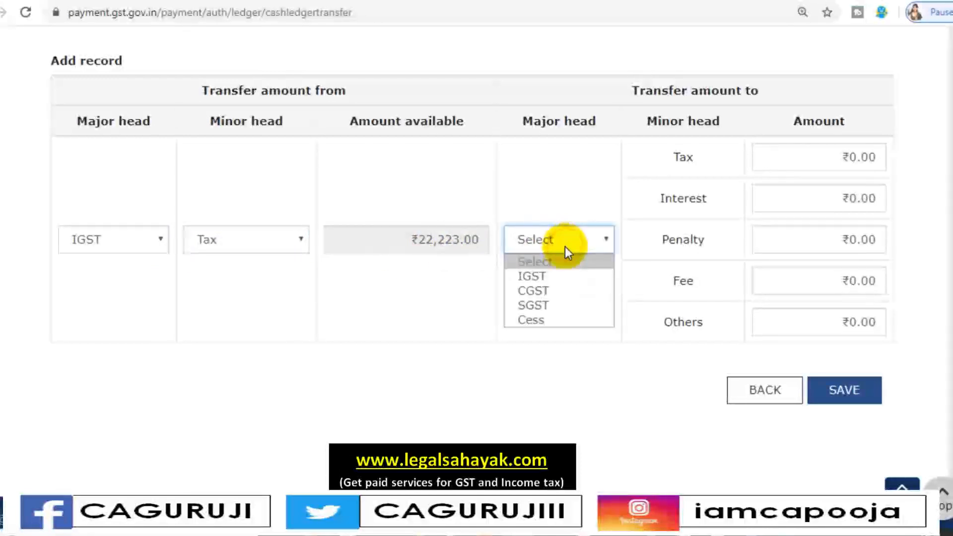
pyautogui.click(567, 291)
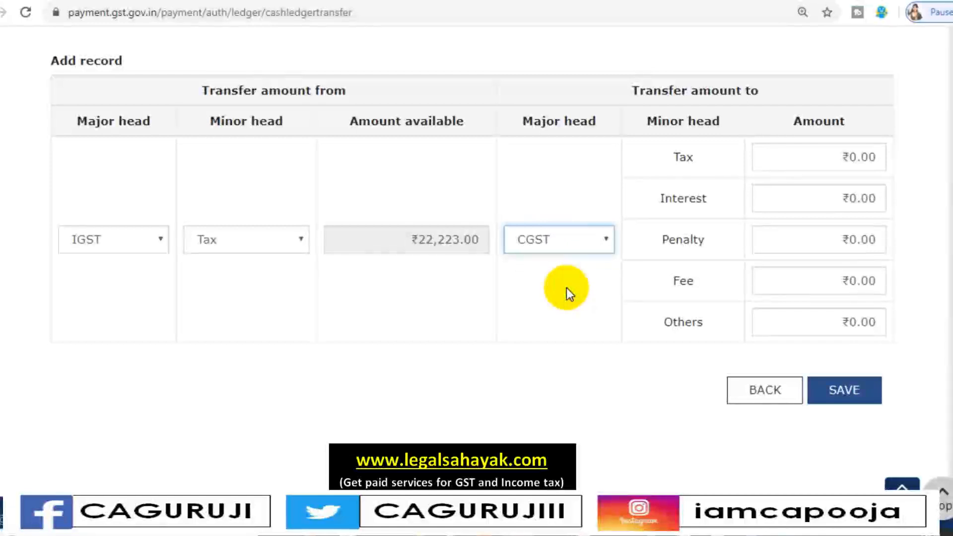
pyautogui.click(561, 248)
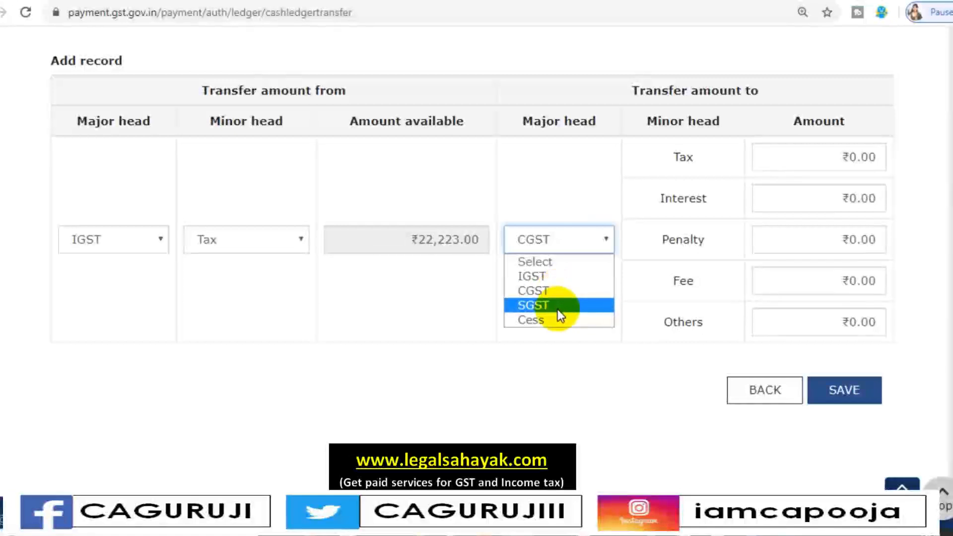
pyautogui.click(557, 293)
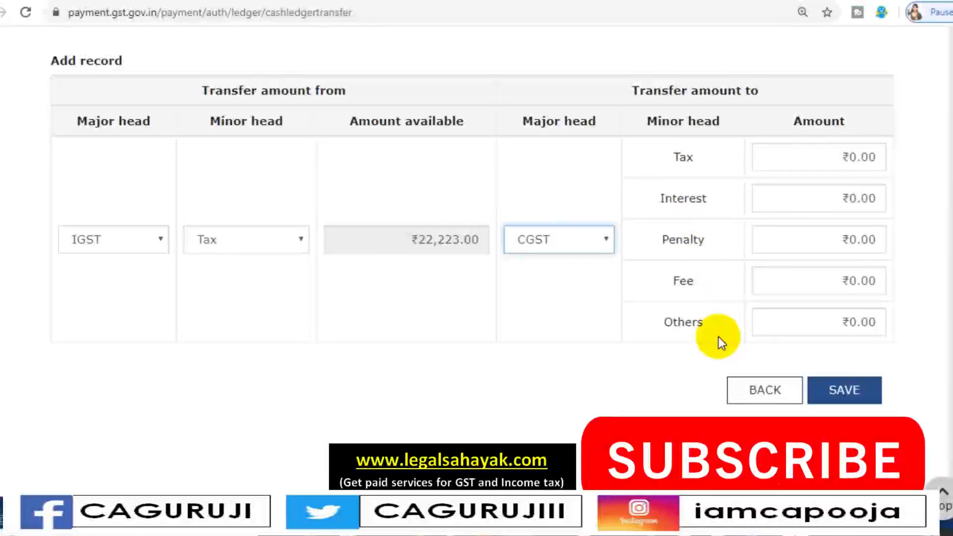
# Enter ₹22,223 as the Tax amount to transfer, then save the record and confirm the transfer
pyautogui.click(839, 154)
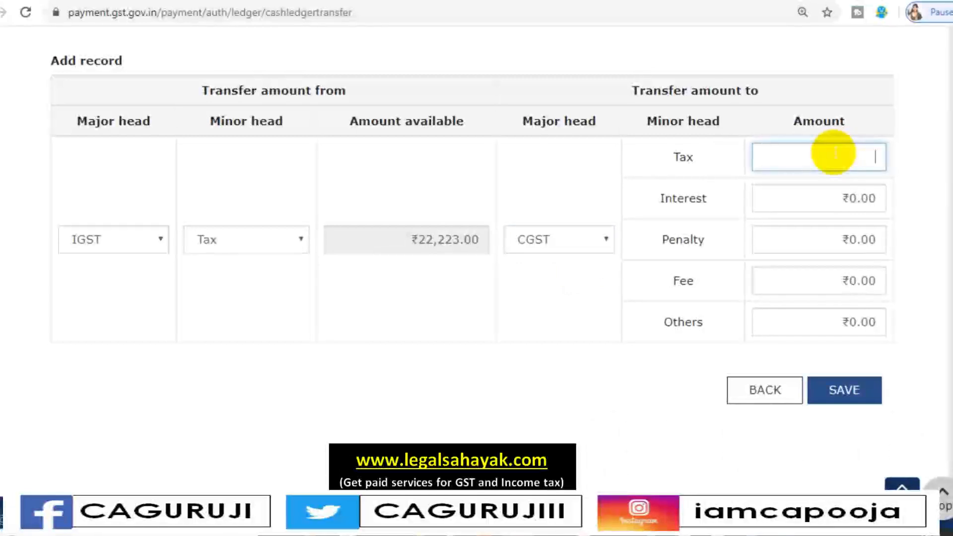
pyautogui.write('22223')
pyautogui.click(664, 285)
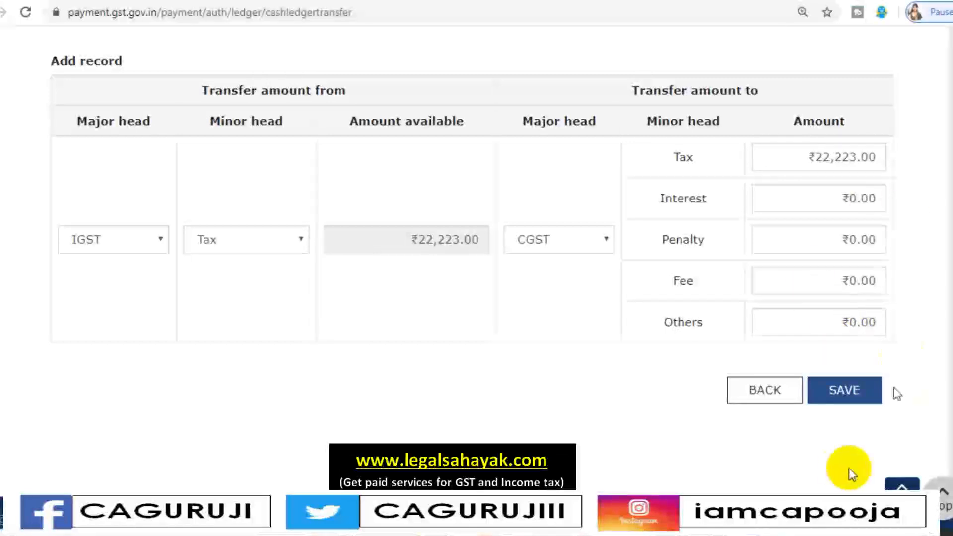
pyautogui.click(835, 403)
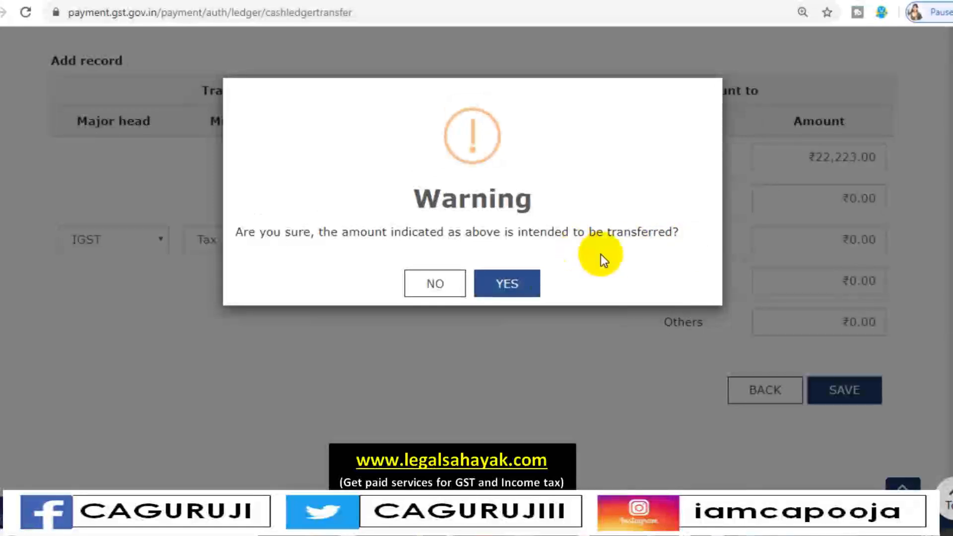
pyautogui.click(527, 284)
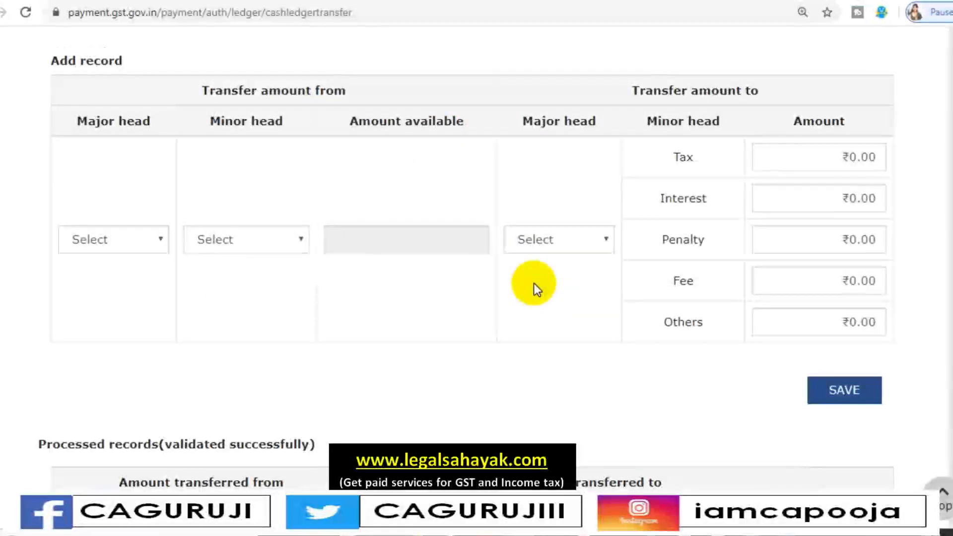
# View the minor head breakdown of the processed IGST to CGST record and close it
pyautogui.scroll(-5, 534, 283)
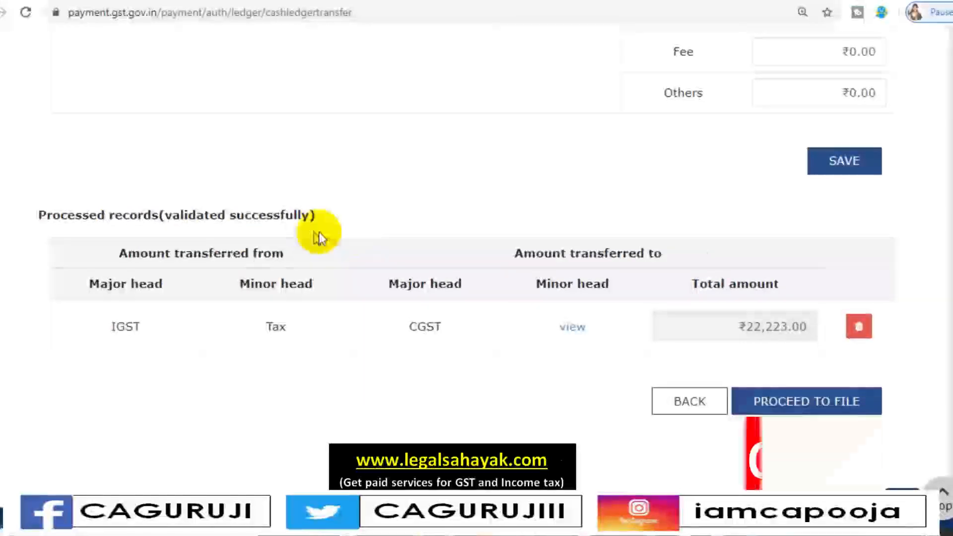
pyautogui.scroll(-1, 221, 328)
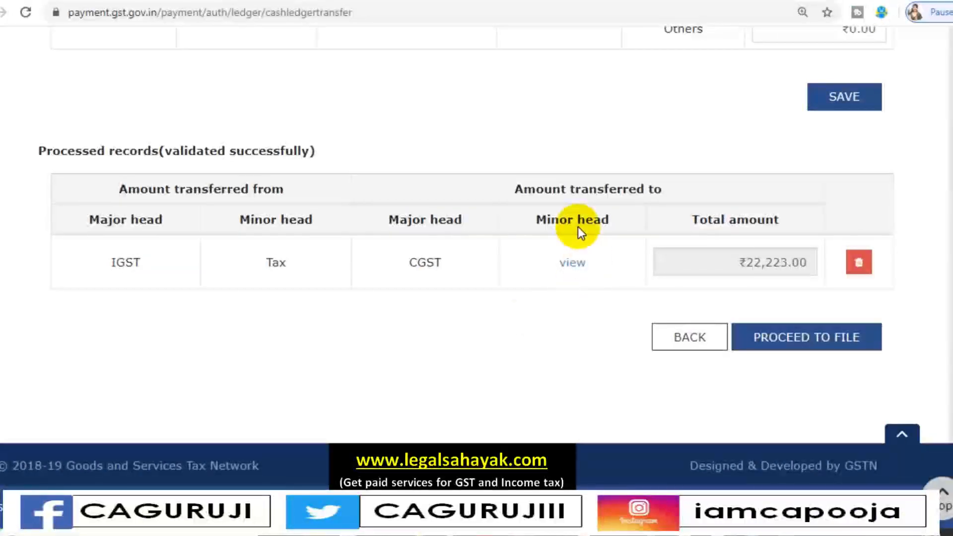
pyautogui.click(573, 266)
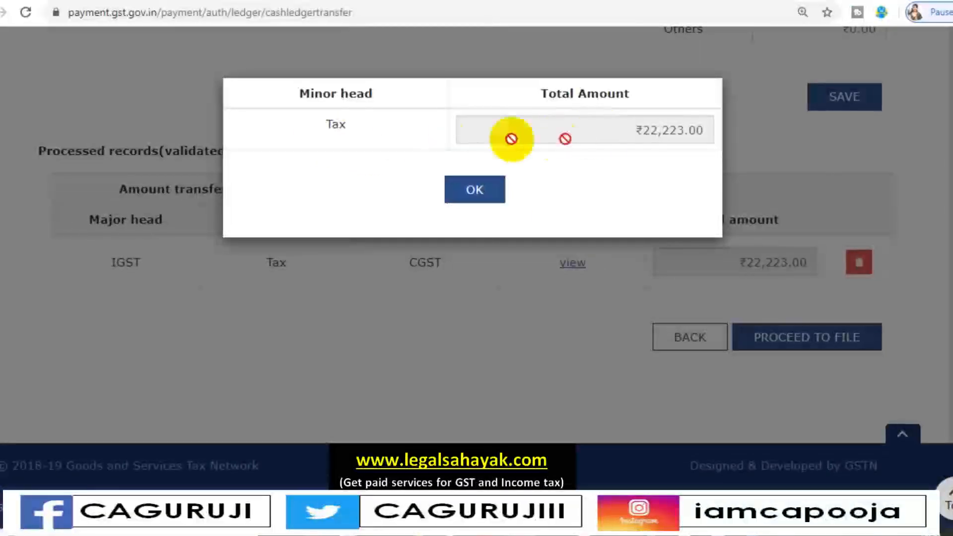
pyautogui.click(476, 193)
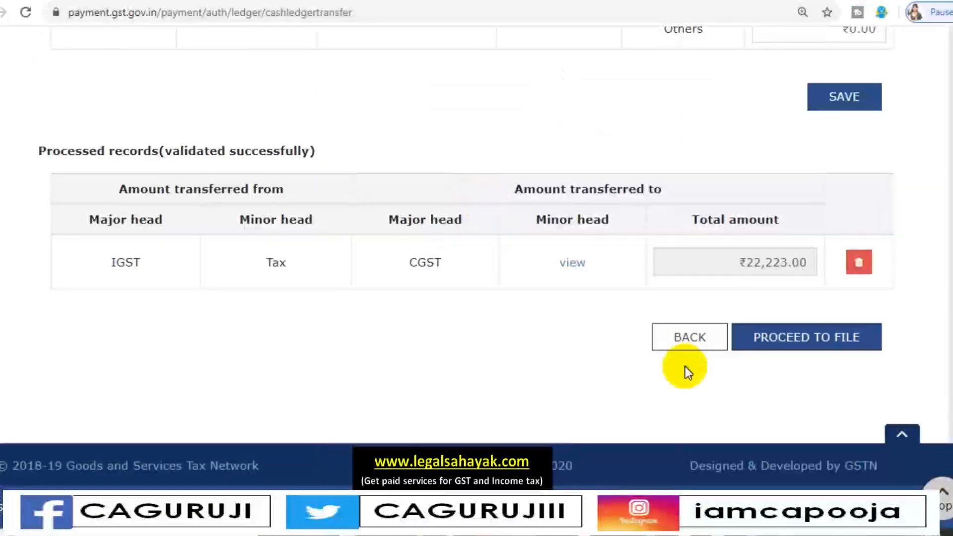
# Compare the cash ledger balance available for transfer with the preview of the updated balance
pyautogui.scroll(10, 532, 337)
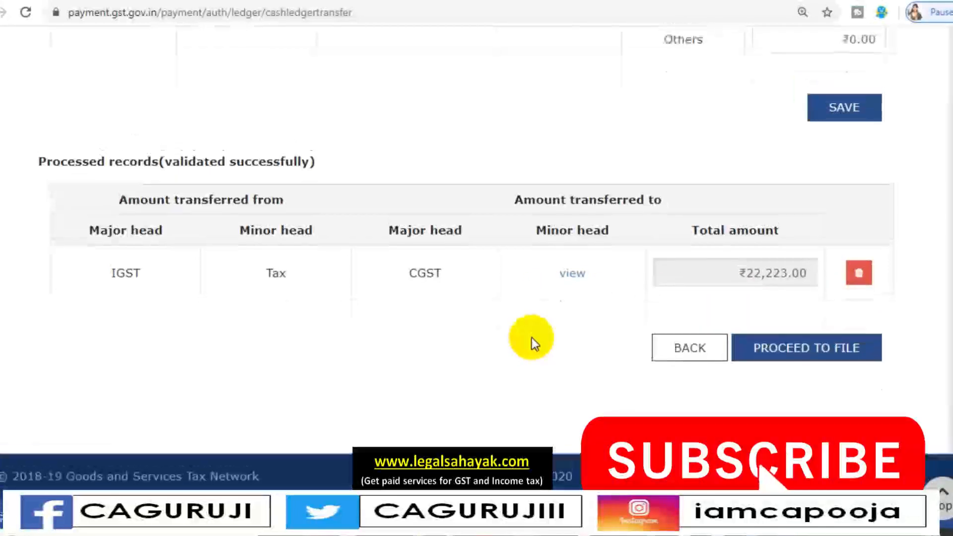
pyautogui.scroll(3, 532, 338)
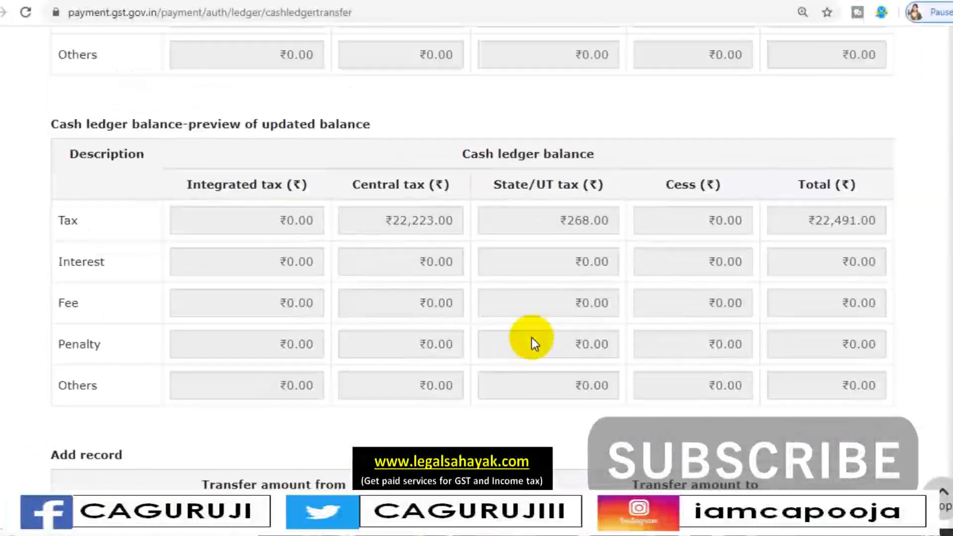
pyautogui.click(532, 338)
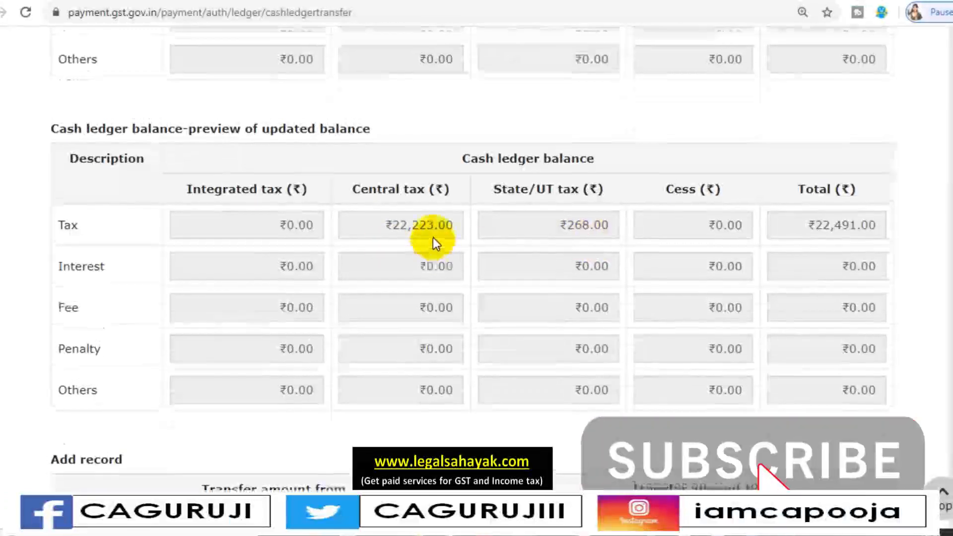
pyautogui.scroll(8, 432, 241)
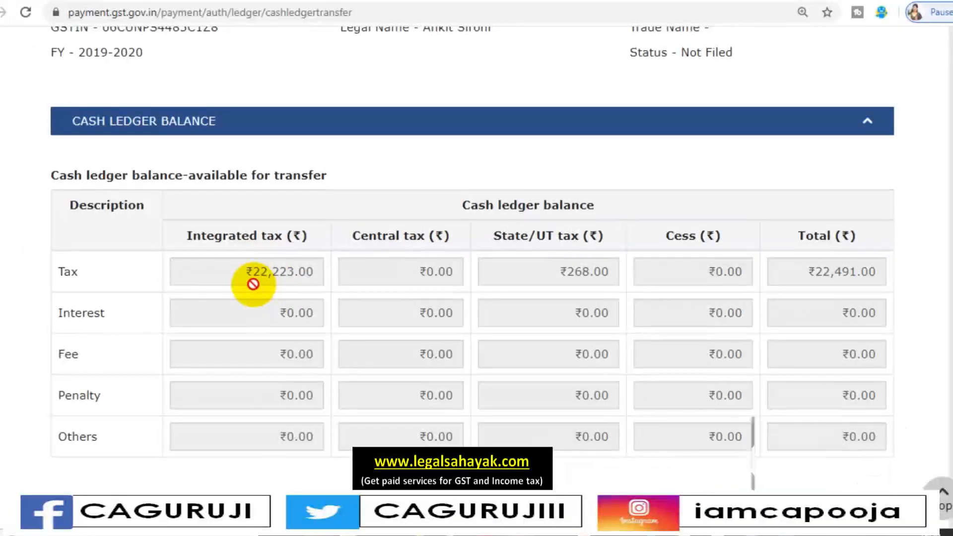
pyautogui.scroll(-6, 251, 282)
pyautogui.scroll(2, 426, 277)
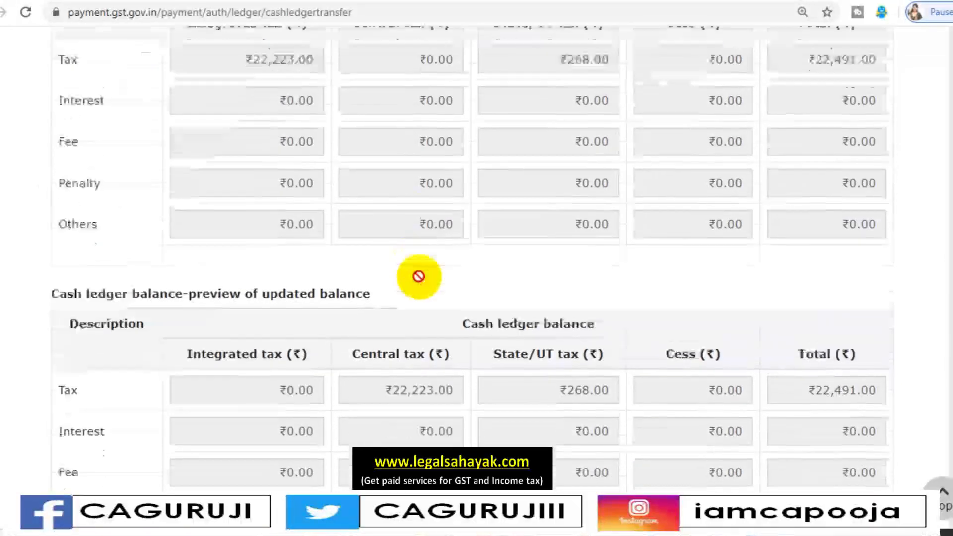
pyautogui.scroll(-2, 419, 298)
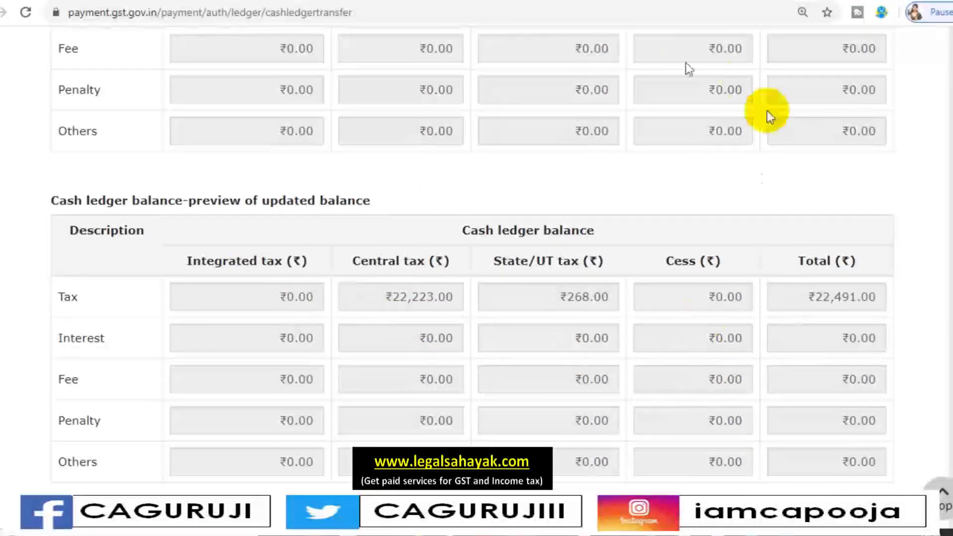
pyautogui.scroll(-2, 596, 343)
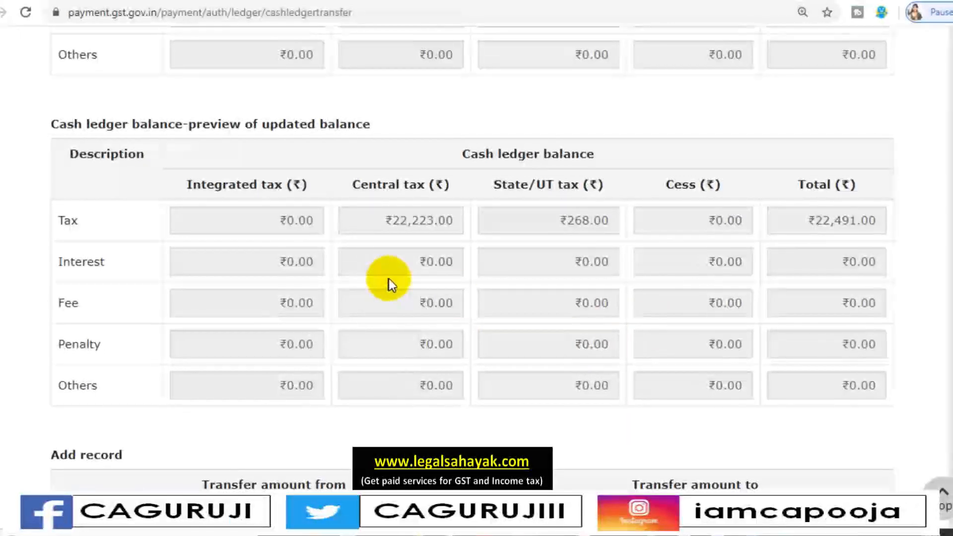
# Proceed to file the processed IGST to CGST transfer record
pyautogui.scroll(-5, 726, 324)
pyautogui.scroll(-8, 728, 327)
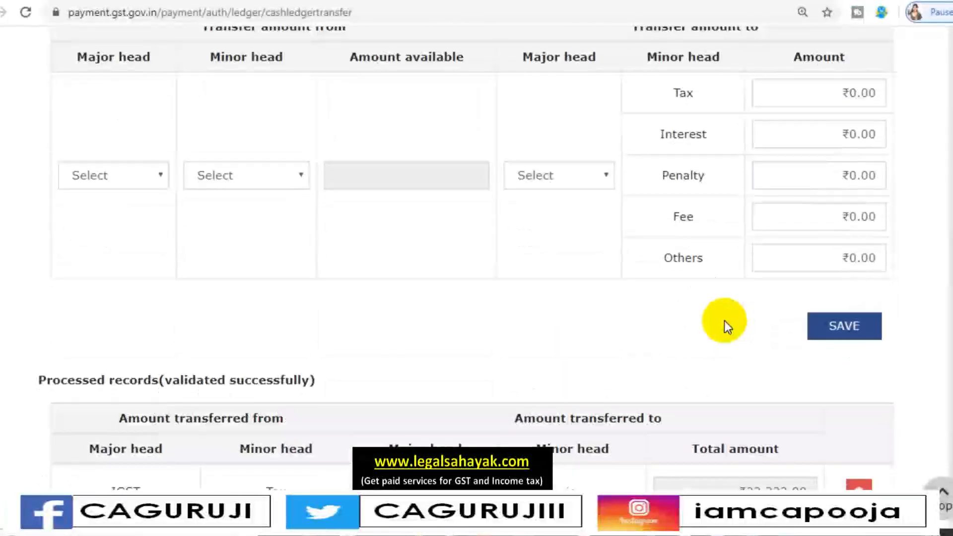
pyautogui.scroll(-2, 820, 462)
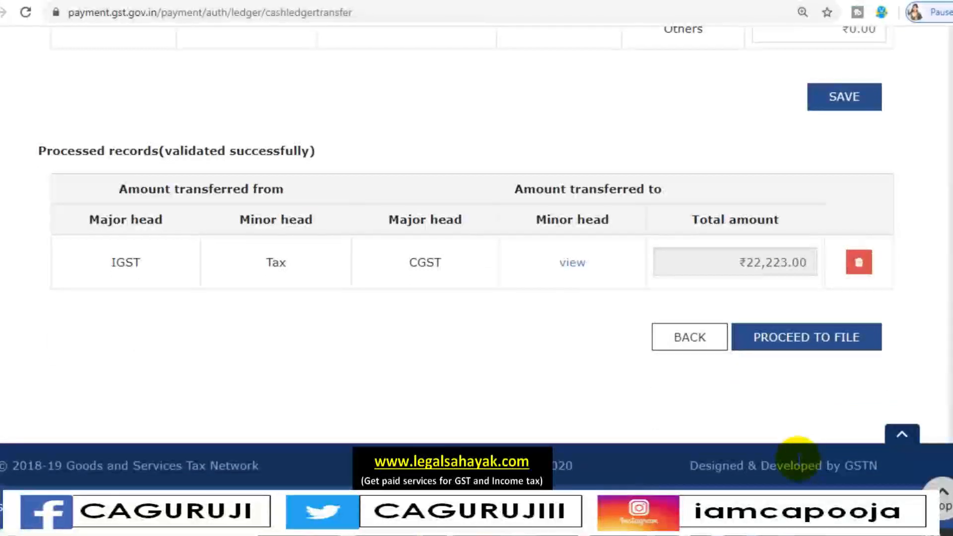
pyautogui.click(844, 339)
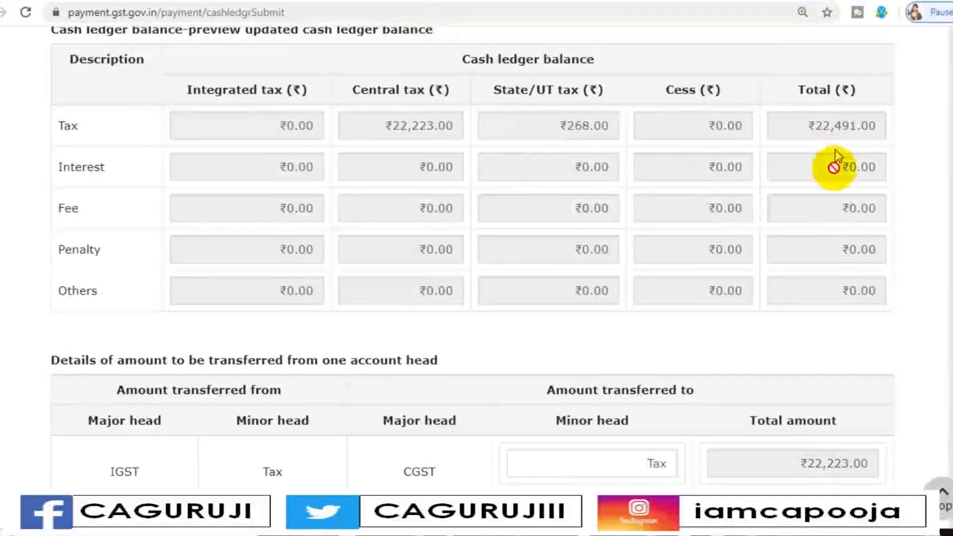
# Accept the verification declaration and select the available authorised signatory for GST PMT-09
pyautogui.scroll(-5, 833, 284)
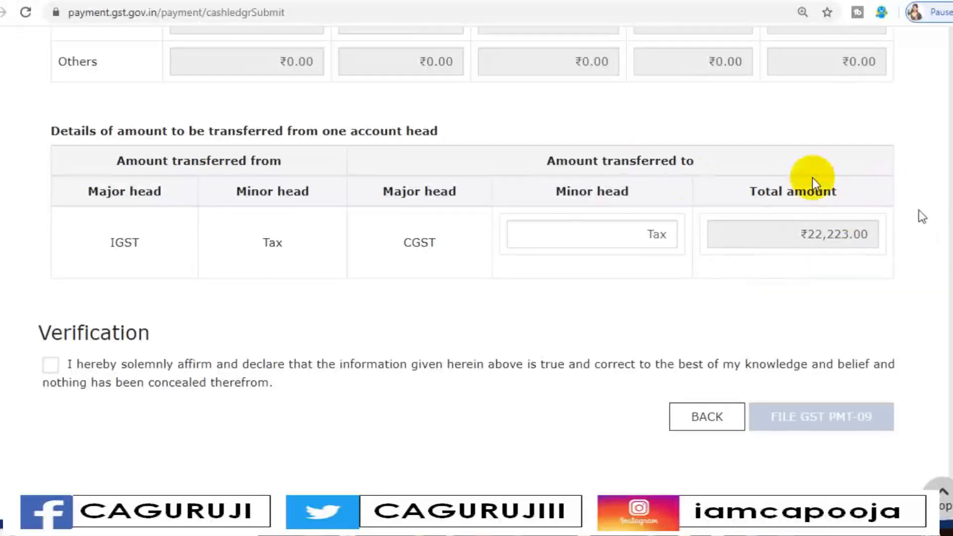
pyautogui.scroll(-2, 126, 353)
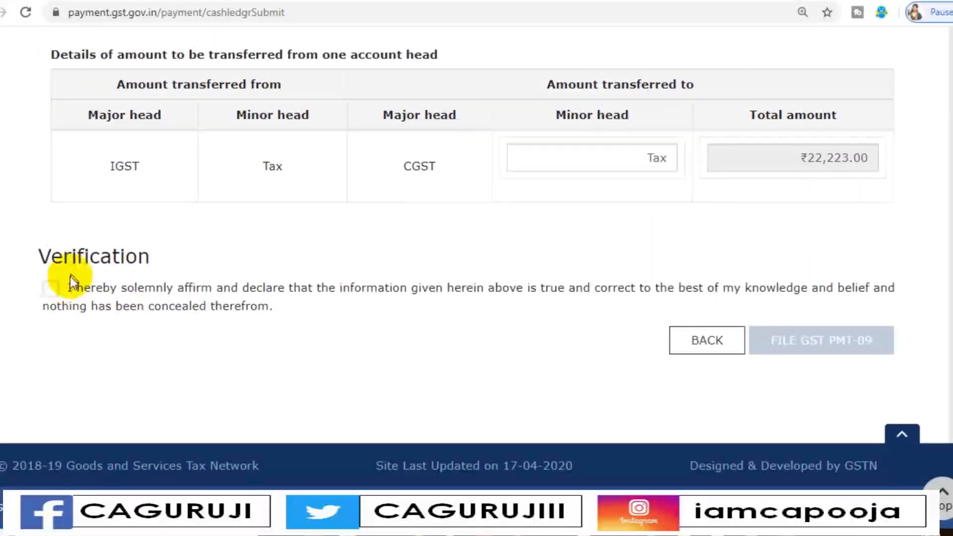
pyautogui.click(51, 288)
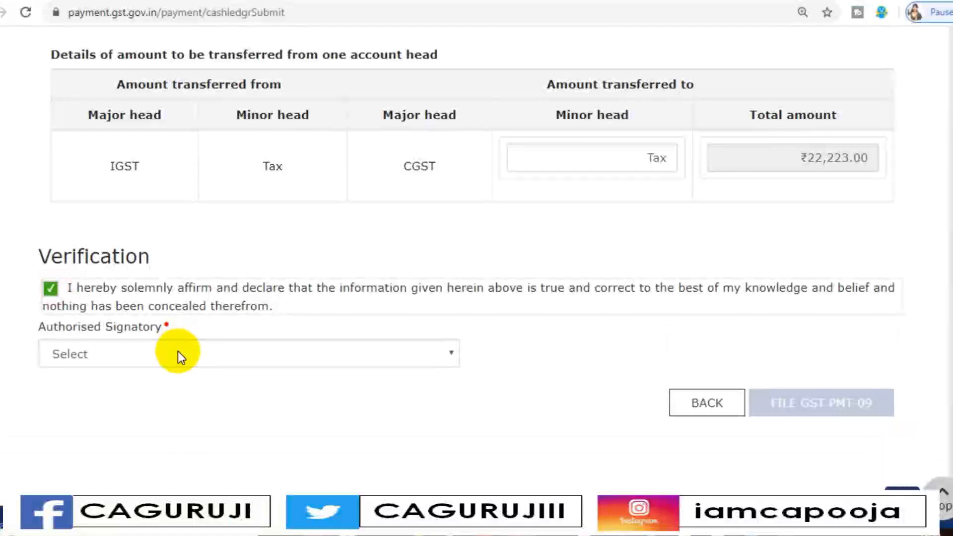
pyautogui.click(178, 354)
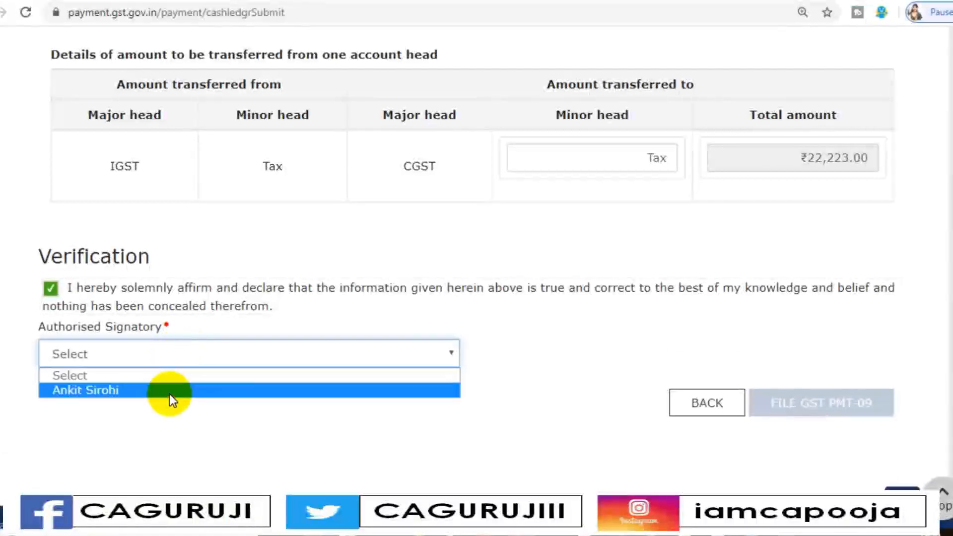
pyautogui.click(168, 394)
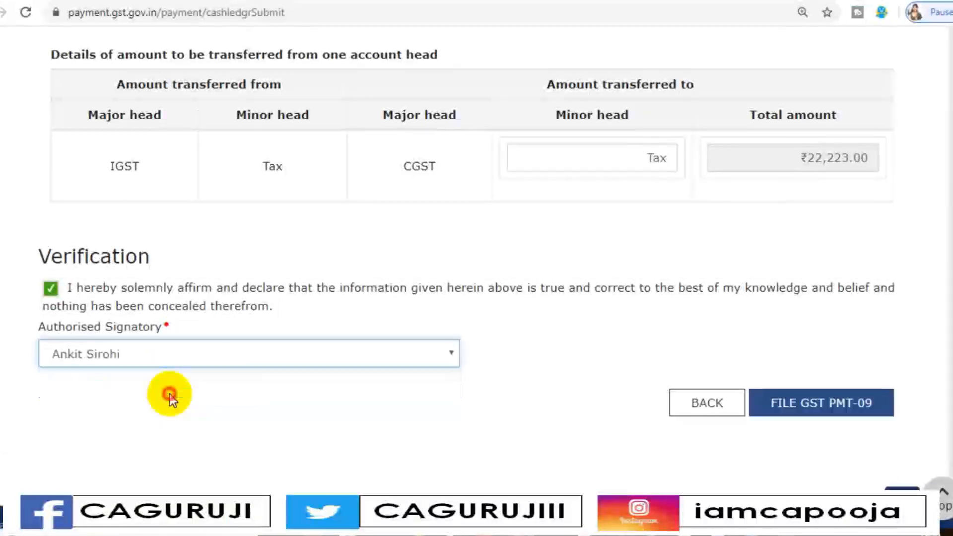
# File GST PMT-09 with EVC, confirming the amount transfer and the filing, and close the completion message
pyautogui.click(825, 412)
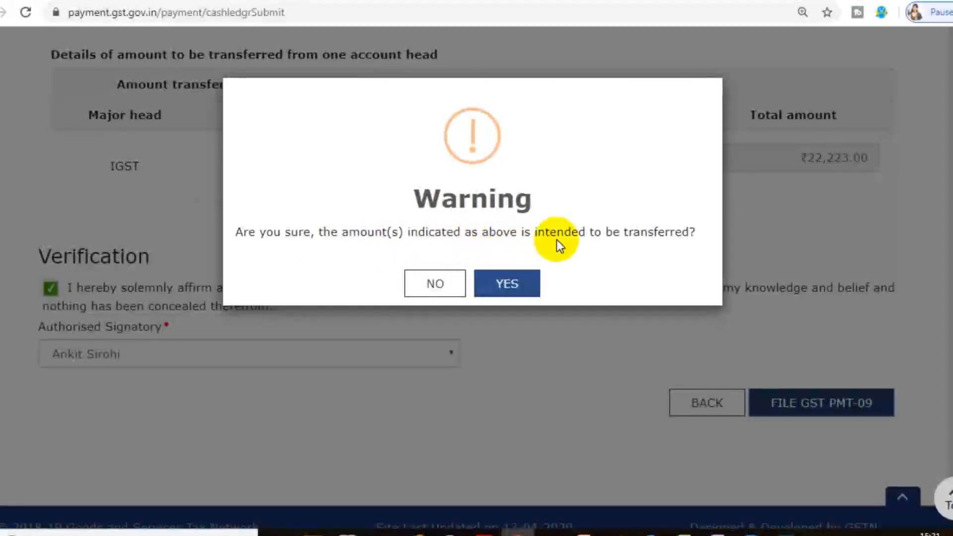
pyautogui.click(537, 274)
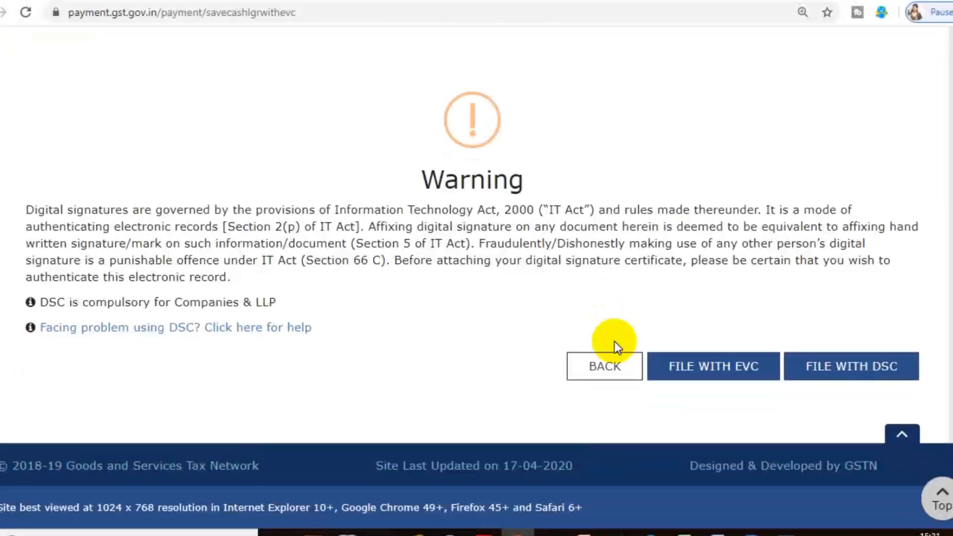
pyautogui.click(729, 375)
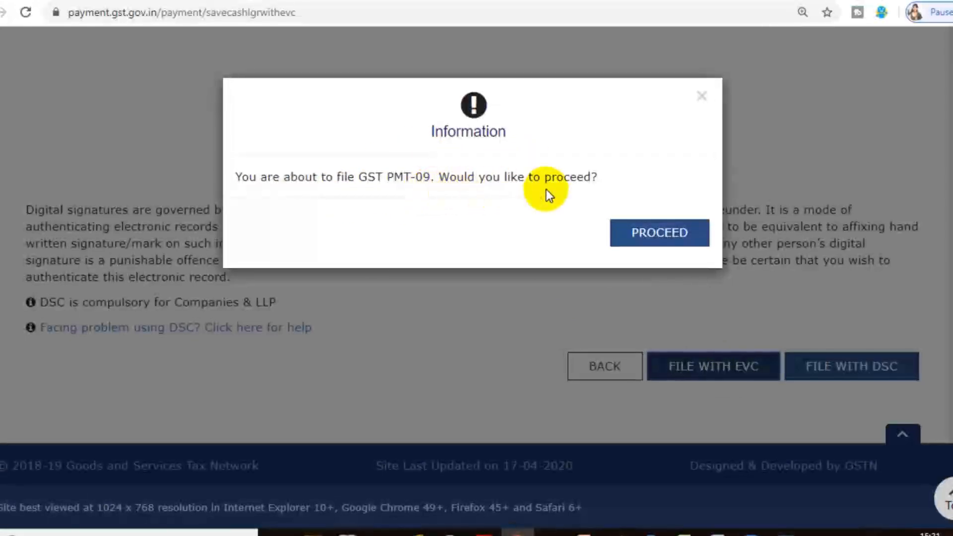
pyautogui.click(663, 238)
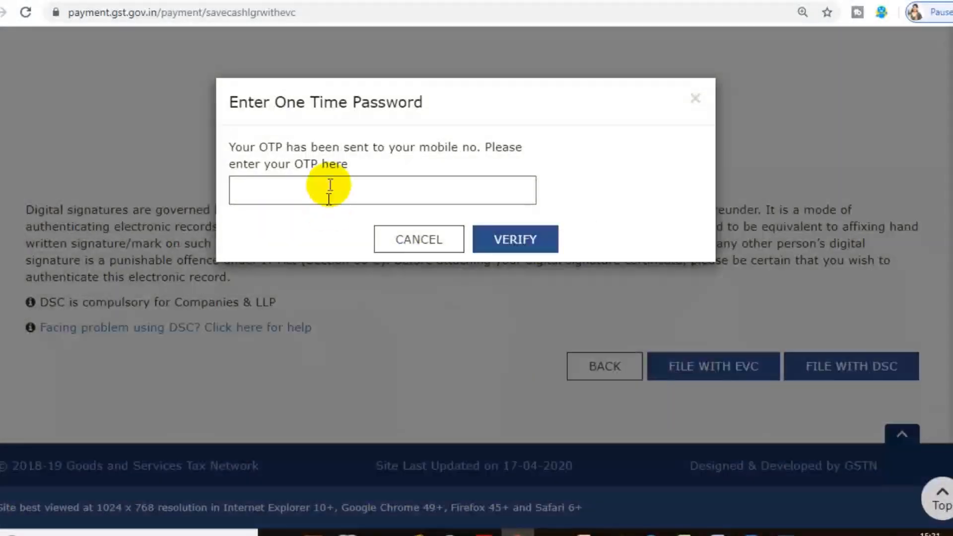
pyautogui.click(326, 190)
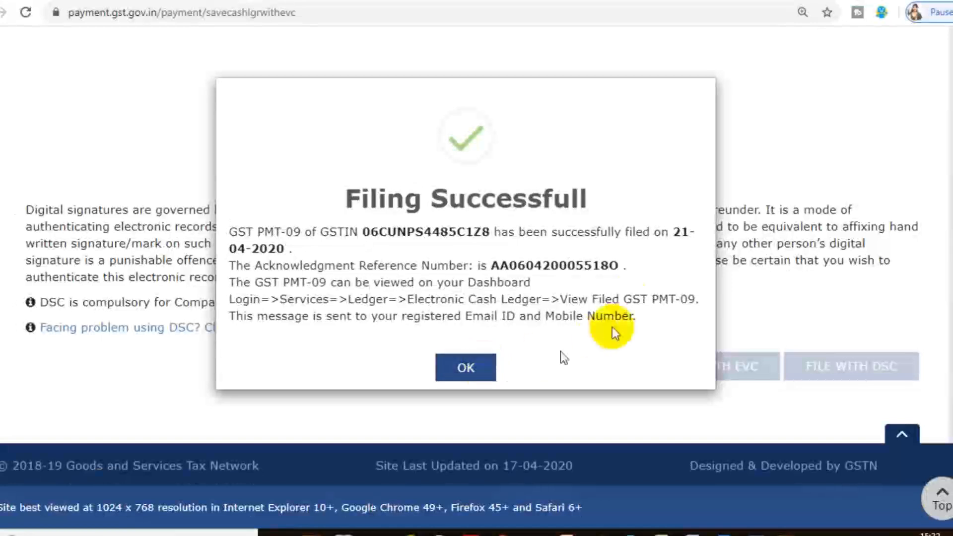
pyautogui.click(465, 368)
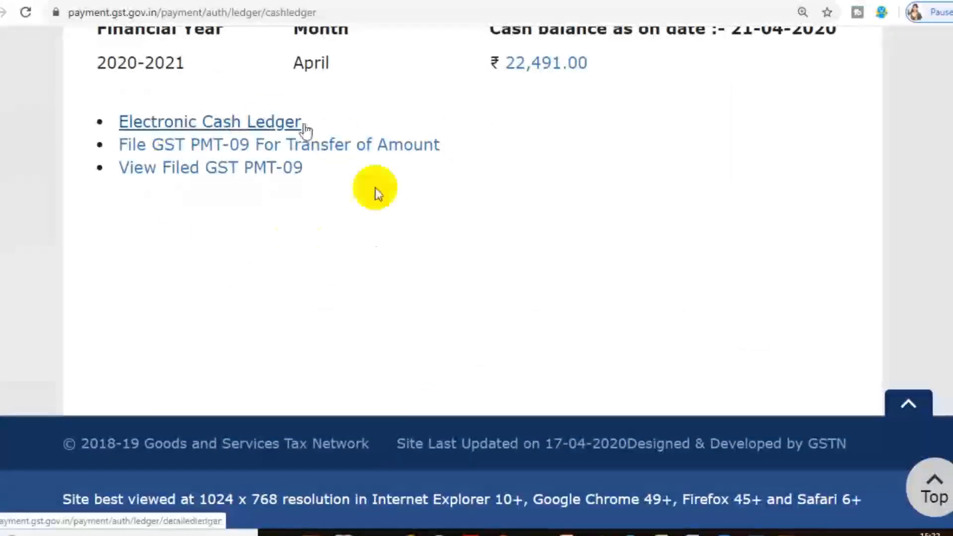
# Search the filed GST PMT-09 records by date, from 21/04/2020 to 21/04/2020
pyautogui.click(237, 175)
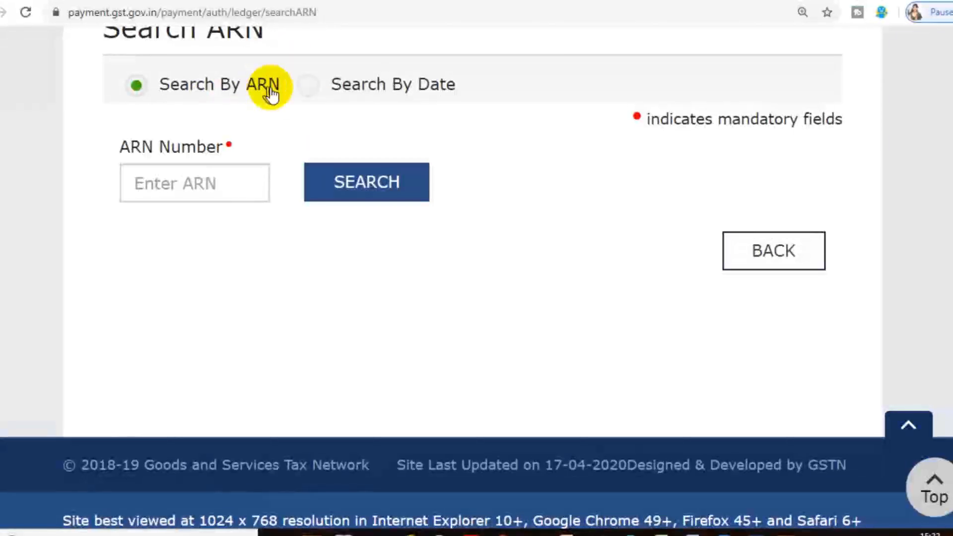
pyautogui.click(308, 85)
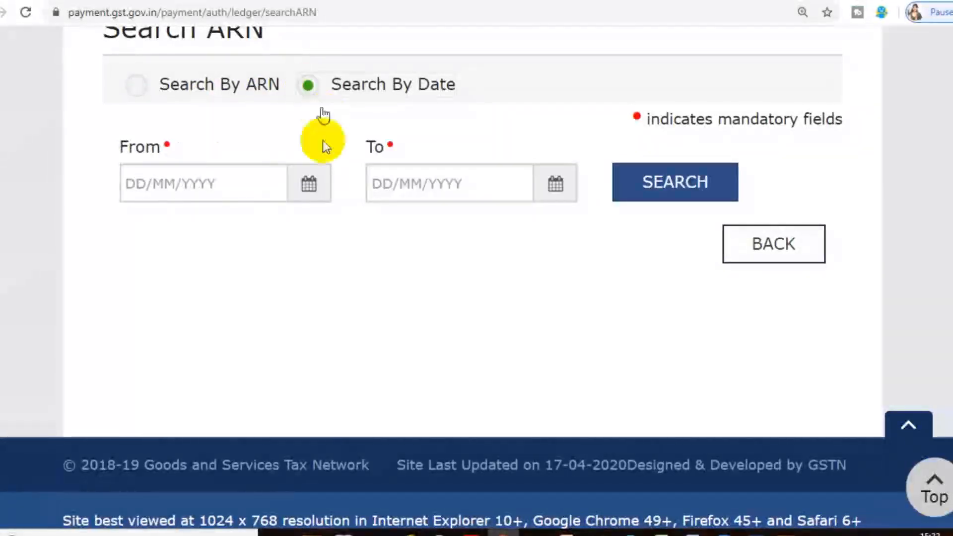
pyautogui.click(261, 184)
pyautogui.write('21/04/2')
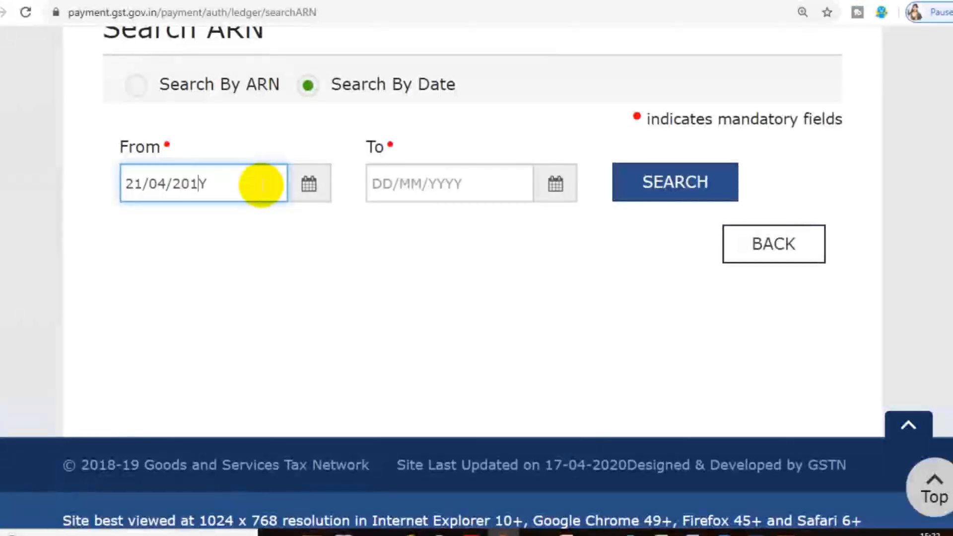
pyautogui.write('020')
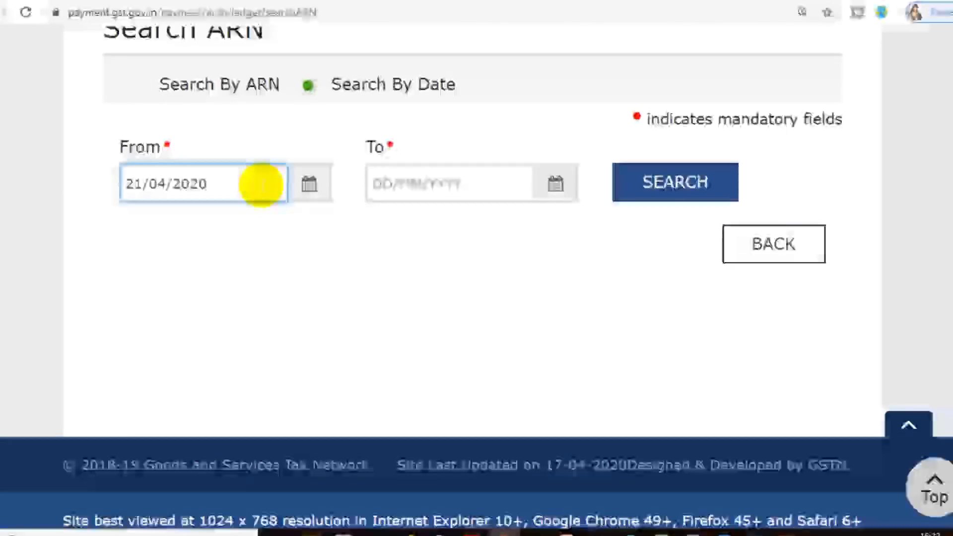
pyautogui.click(383, 187)
pyautogui.write('21/04/')
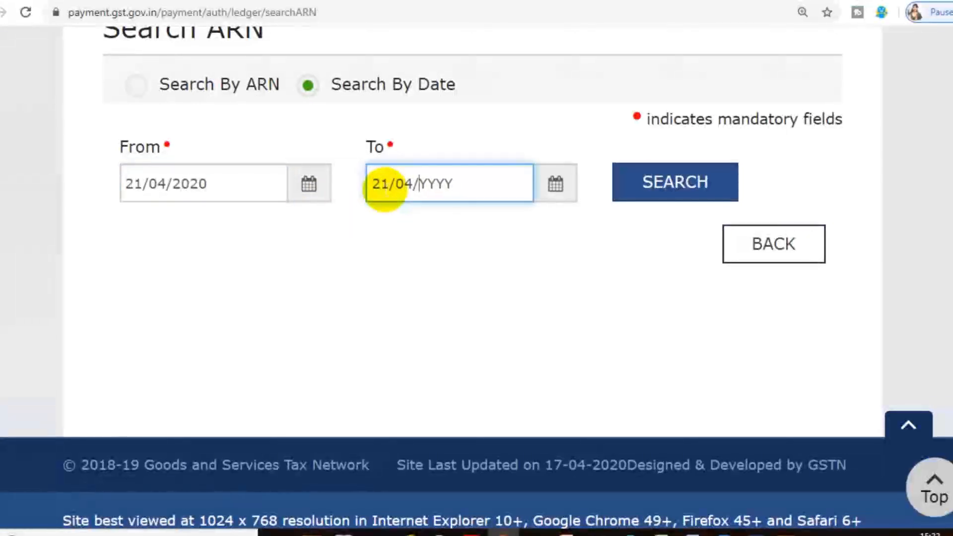
pyautogui.write('2020')
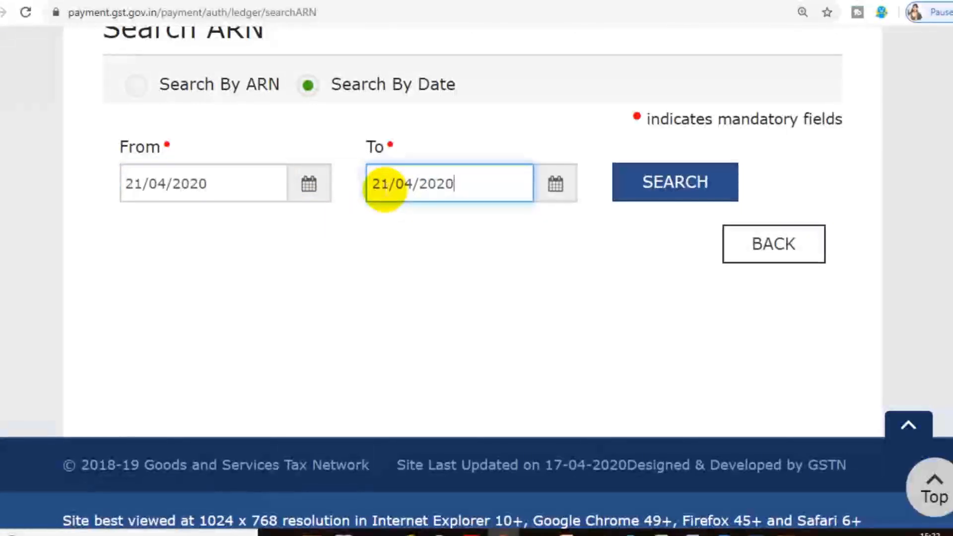
pyautogui.click(711, 196)
pyautogui.scroll(-1, 650, 258)
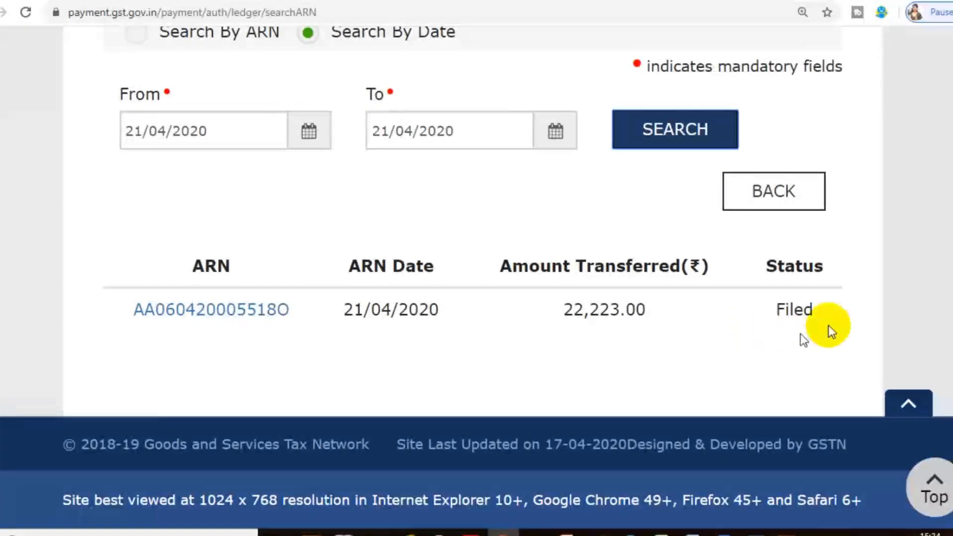
# Open the filed GST PMT-09 record dated 21/04/2020 and download it as a PDF
pyautogui.click(213, 312)
pyautogui.scroll(-6, 460, 318)
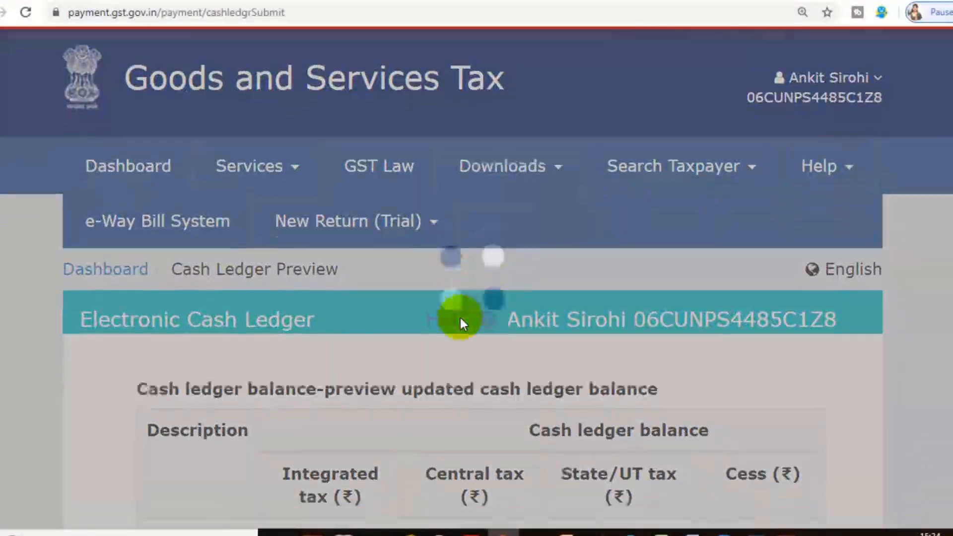
pyautogui.scroll(-2, 461, 318)
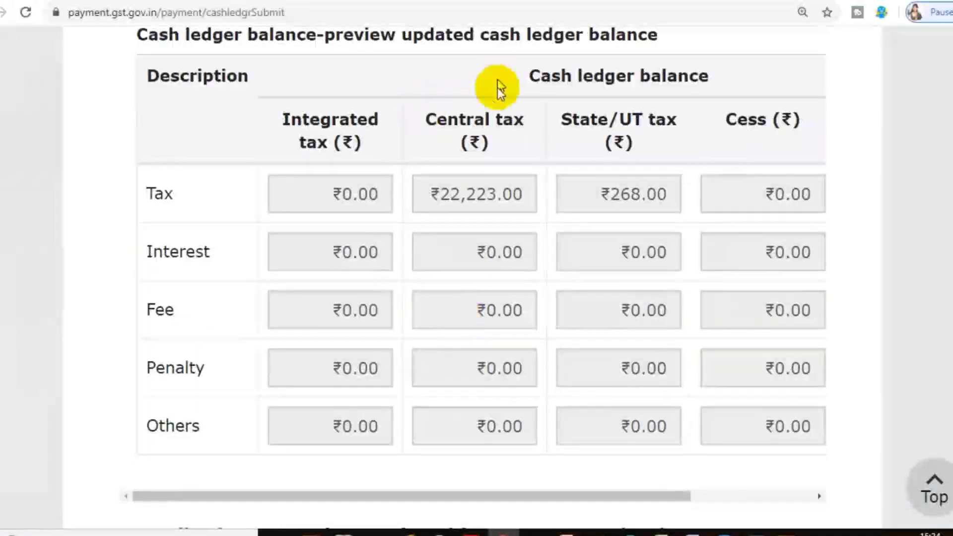
pyautogui.scroll(-9, 688, 300)
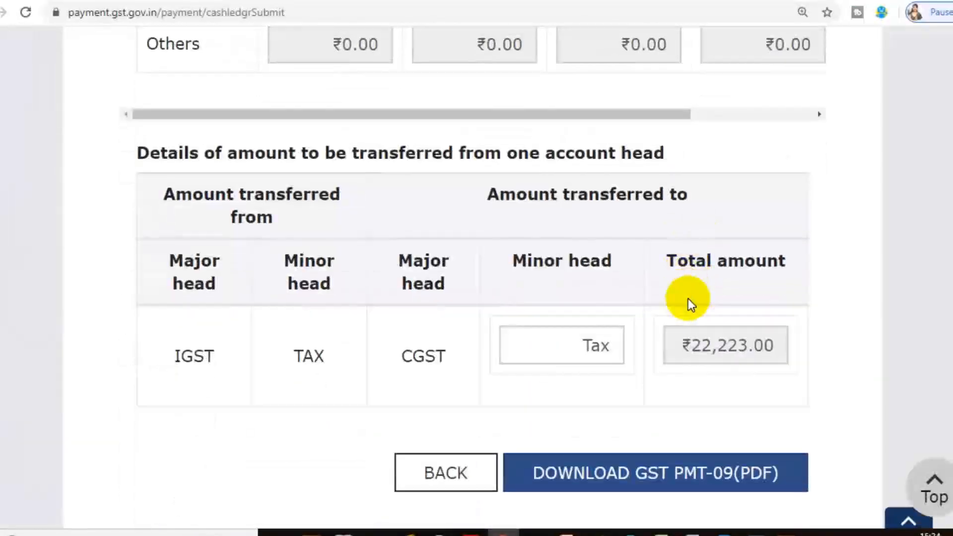
pyautogui.scroll(-1, 688, 299)
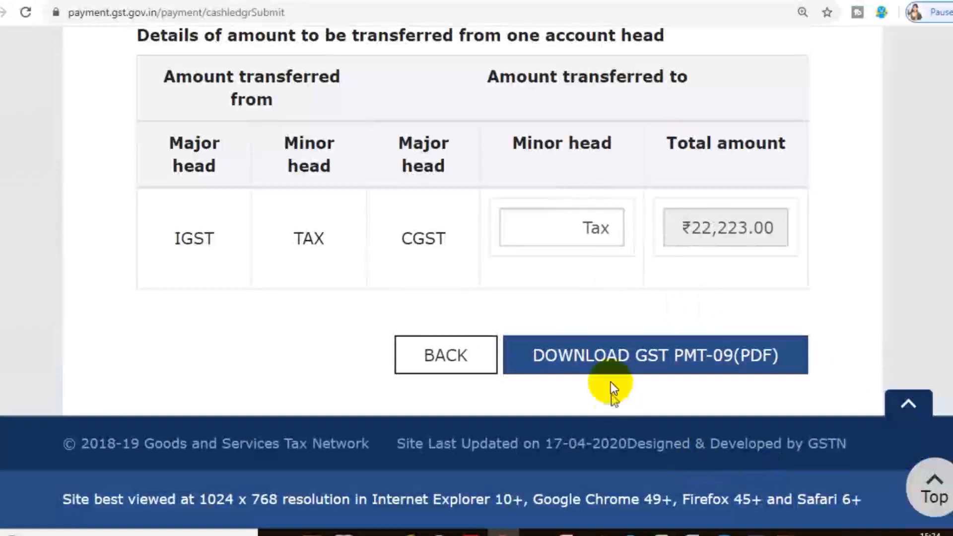
pyautogui.click(673, 358)
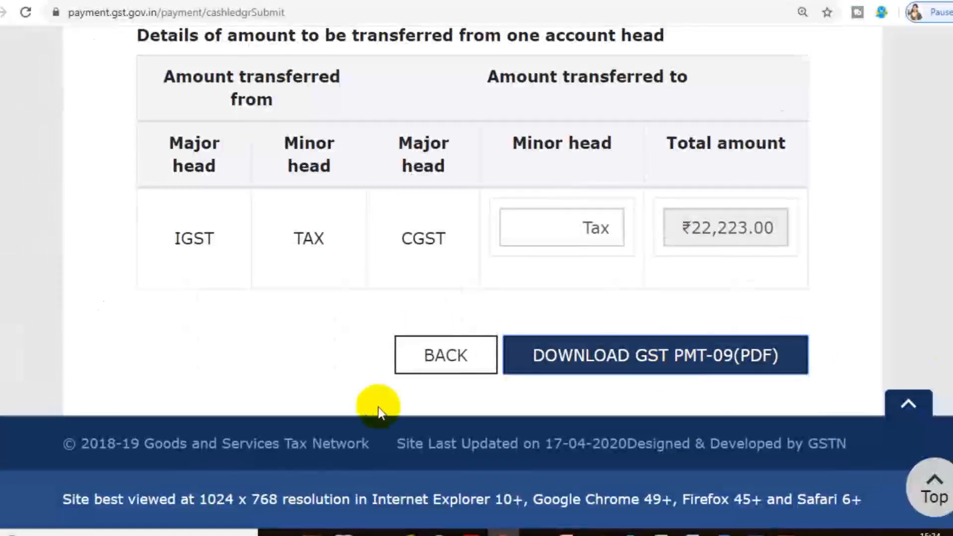
# Review the transfer details and the updated cash ledger balance in the filed GST PMT-09
pyautogui.scroll(-4, 952, 347)
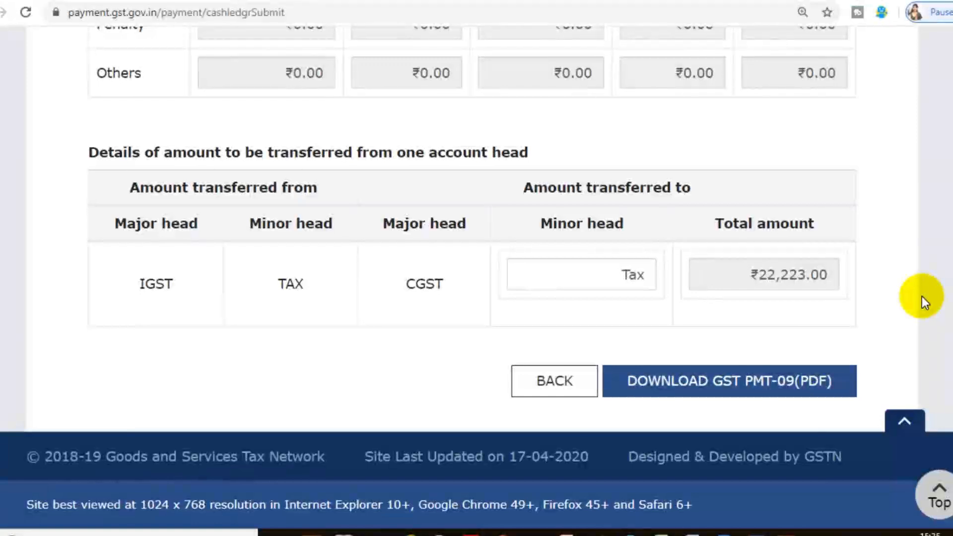
pyautogui.scroll(2, 922, 297)
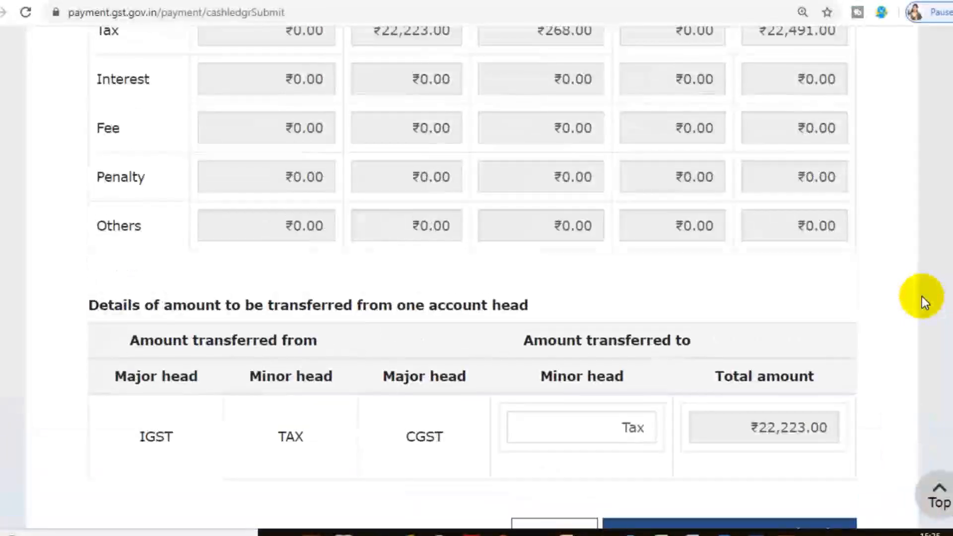
pyautogui.scroll(1, 922, 297)
pyautogui.scroll(1, 922, 296)
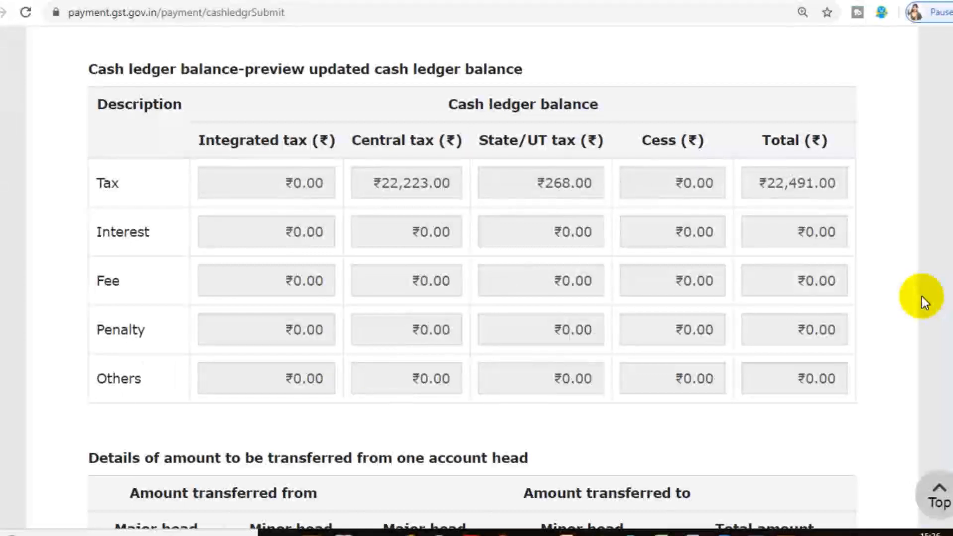
pyautogui.scroll(-4, 923, 296)
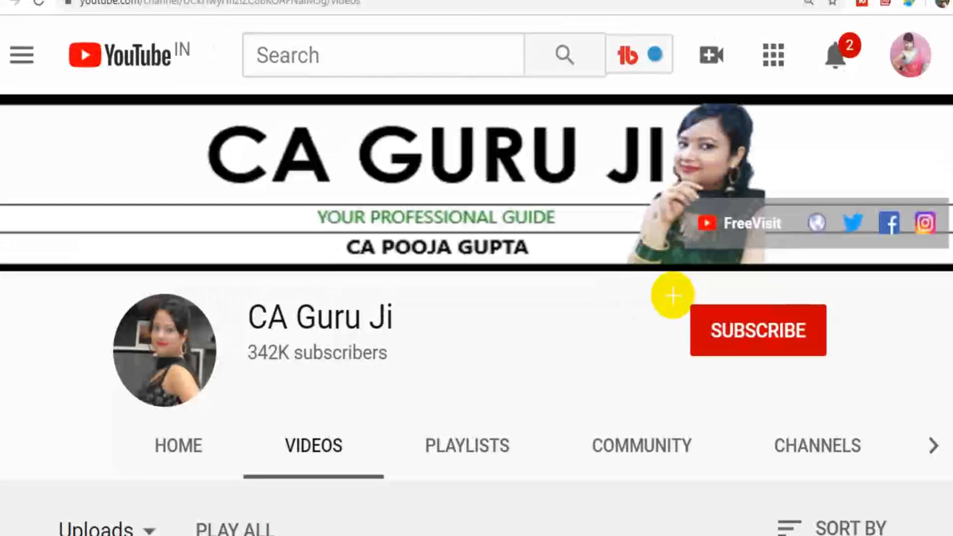
# On YouTube, subscribe to the CA Guru Ji channel and set its notifications to All
pyautogui.moveTo(677, 294); pyautogui.dragTo(830, 366)
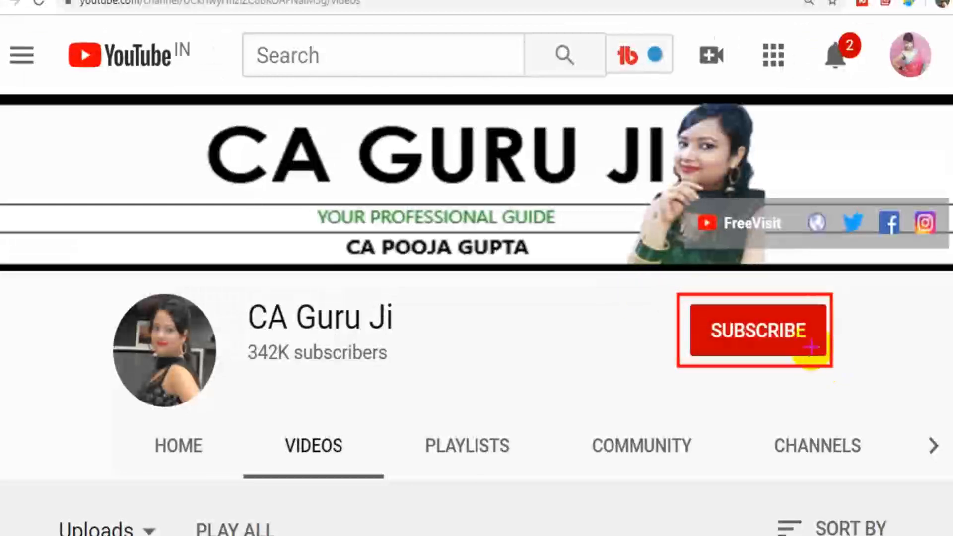
pyautogui.click(811, 346)
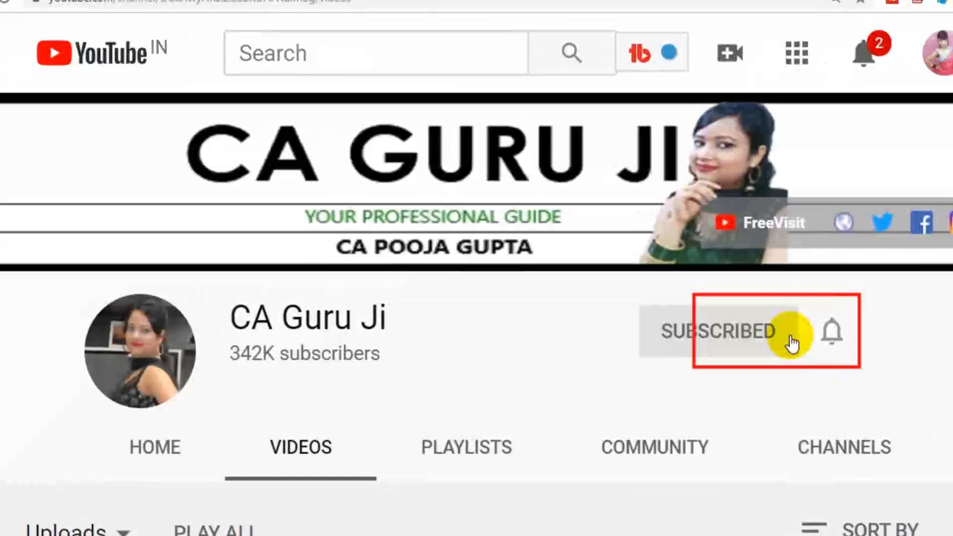
pyautogui.click(830, 341)
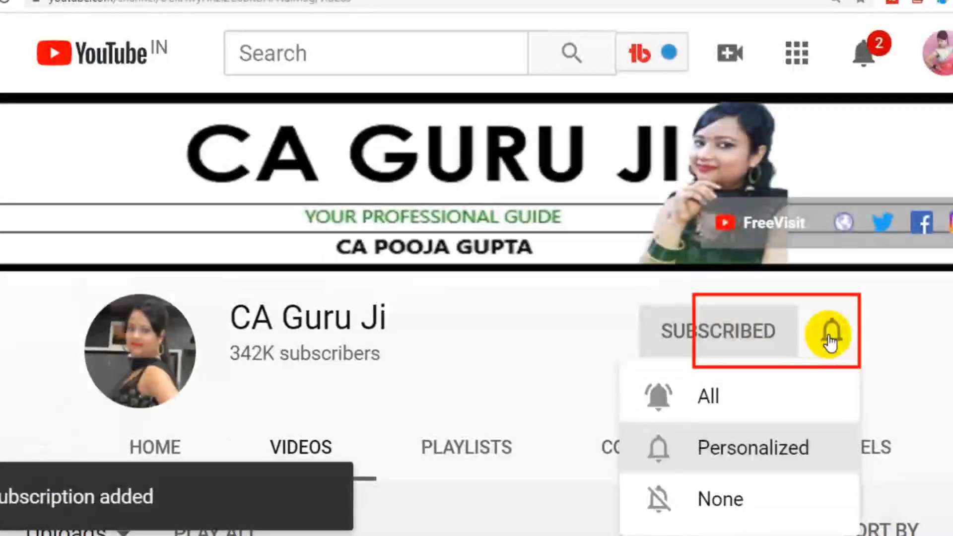
pyautogui.click(723, 397)
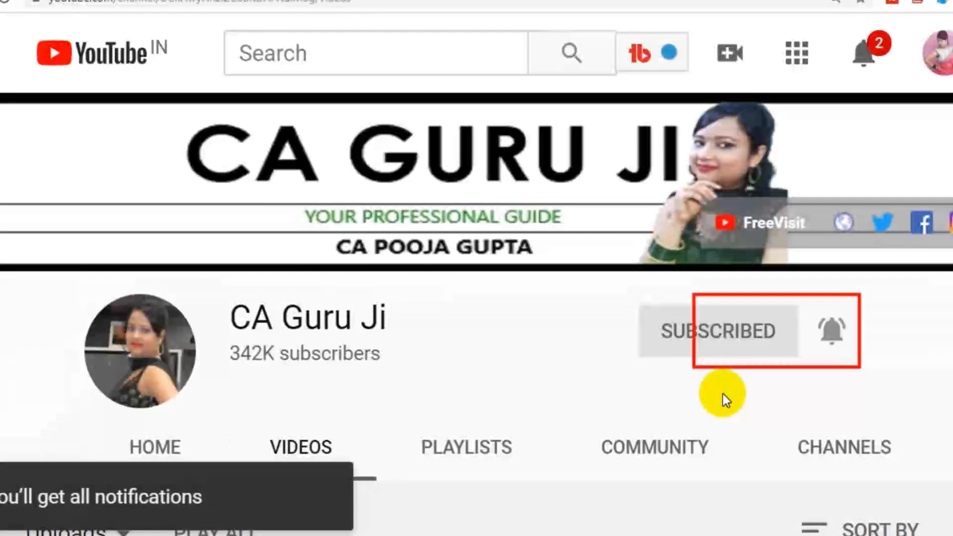